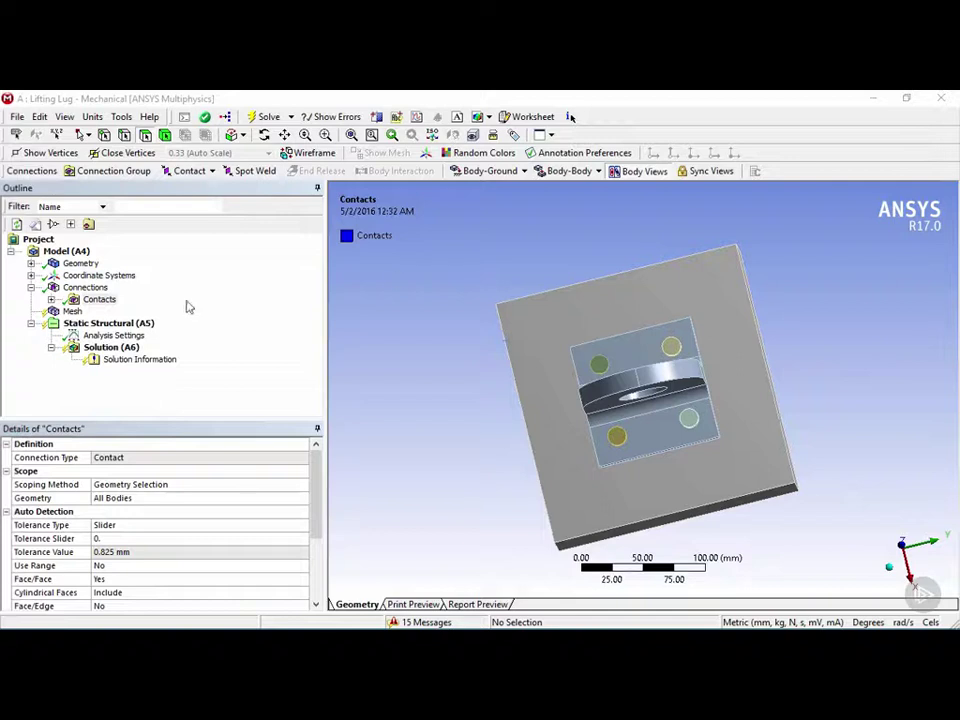
Select Mesh in the Outline and keep its Physics Preference at Mechanical.
{"action": "left_click", "coordinate": [72, 311]}
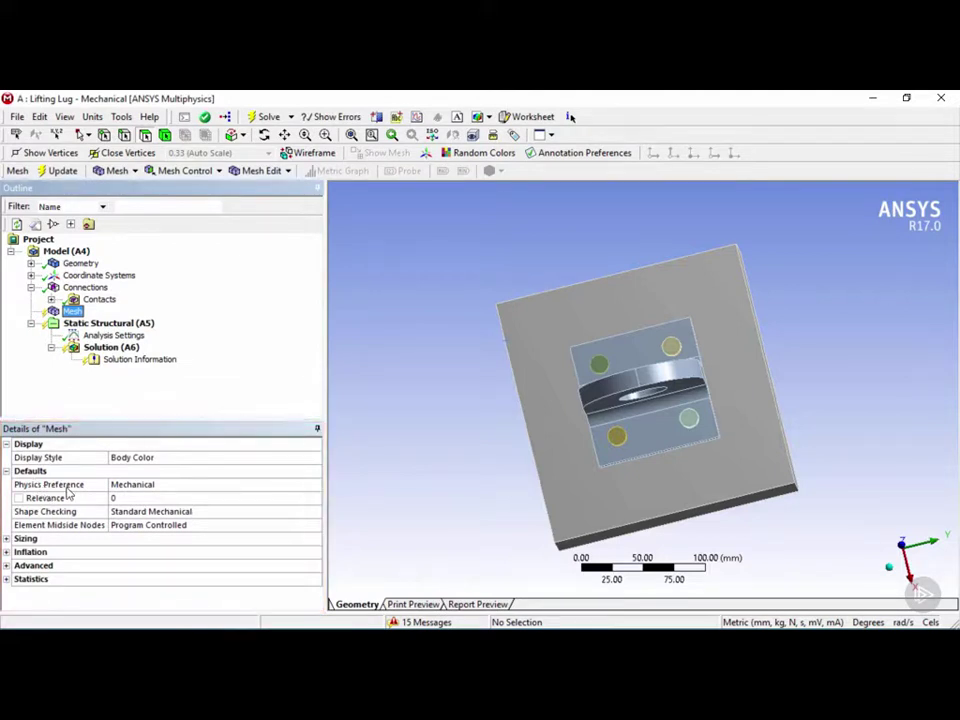
{"action": "left_click", "coordinate": [315, 488]}
{"action": "left_click", "coordinate": [315, 487]}
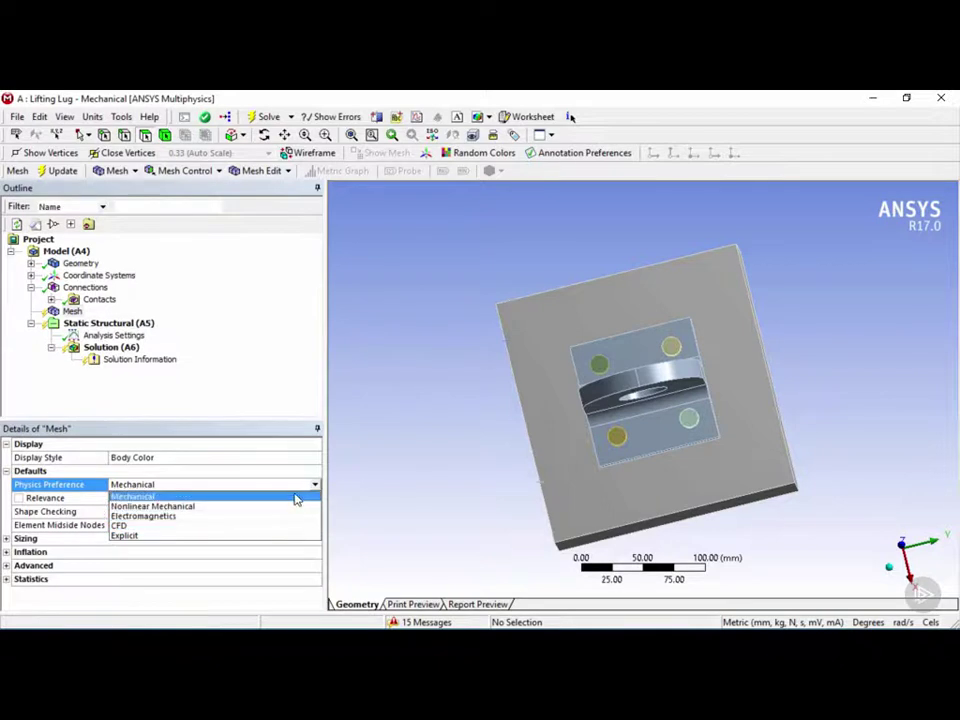
{"action": "left_click", "coordinate": [297, 497]}
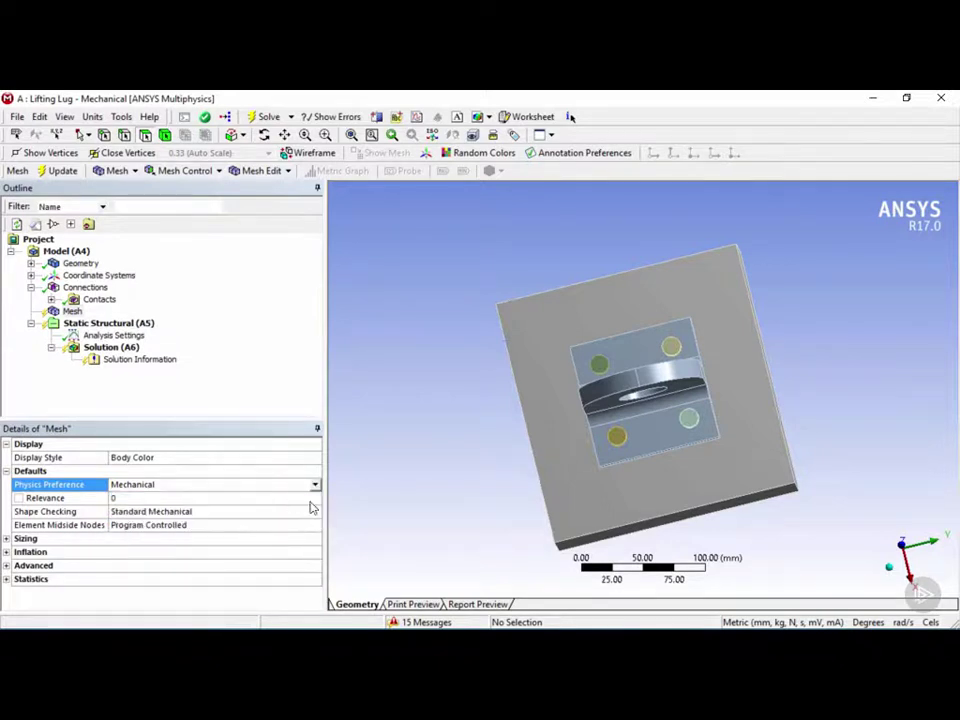
Expand the mesh Sizing and Statistics groups, leaving Element Size at Default.
{"action": "left_click", "coordinate": [7, 539]}
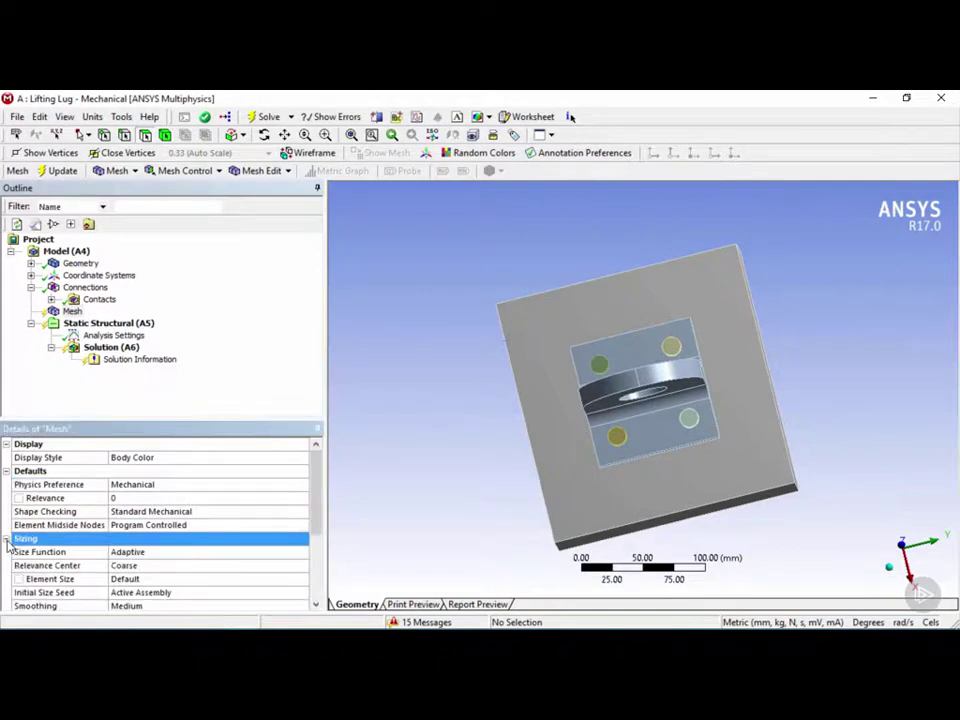
{"action": "scroll", "coordinate": [7, 543], "scroll_direction": "down", "scroll_amount": 1}
{"action": "scroll", "coordinate": [7, 543], "scroll_direction": "down", "scroll_amount": 1}
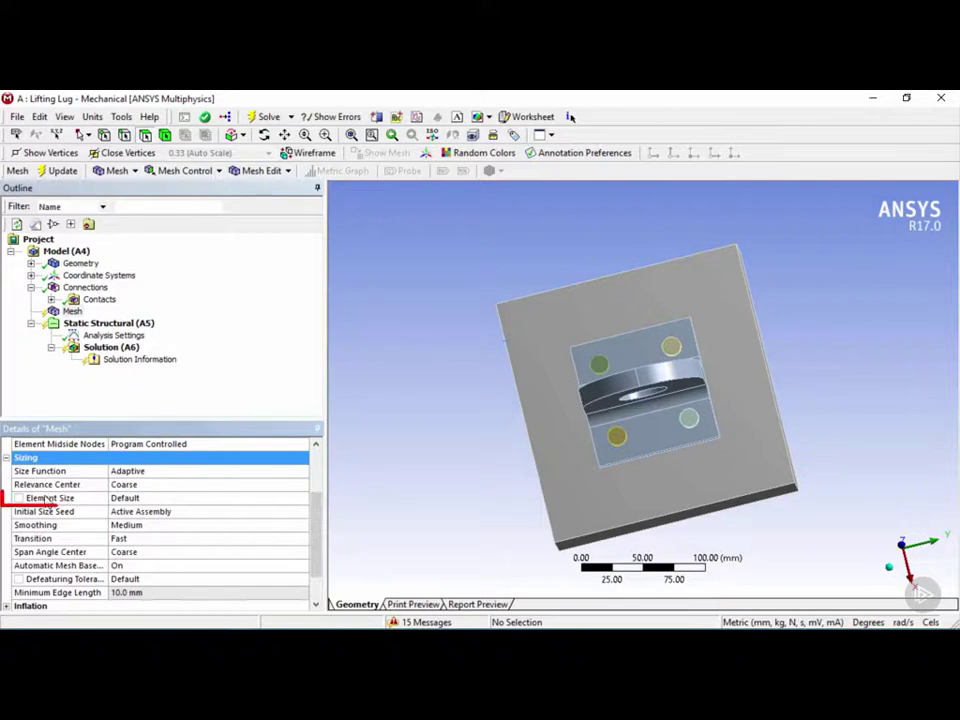
{"action": "left_click", "coordinate": [143, 499]}
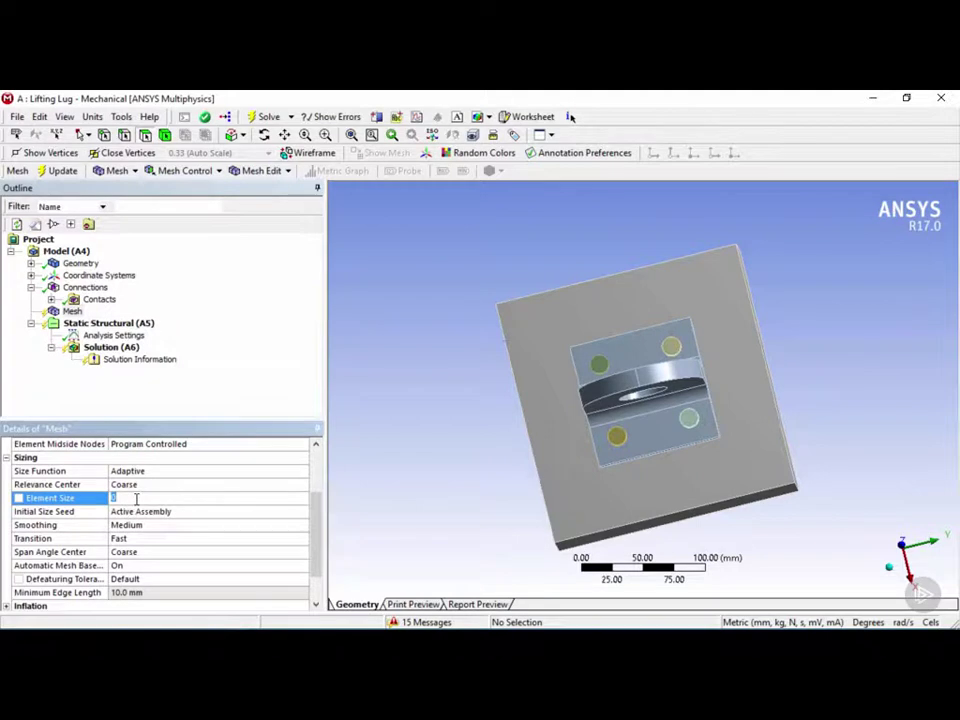
{"action": "scroll", "coordinate": [136, 499], "scroll_direction": "down", "scroll_amount": 1}
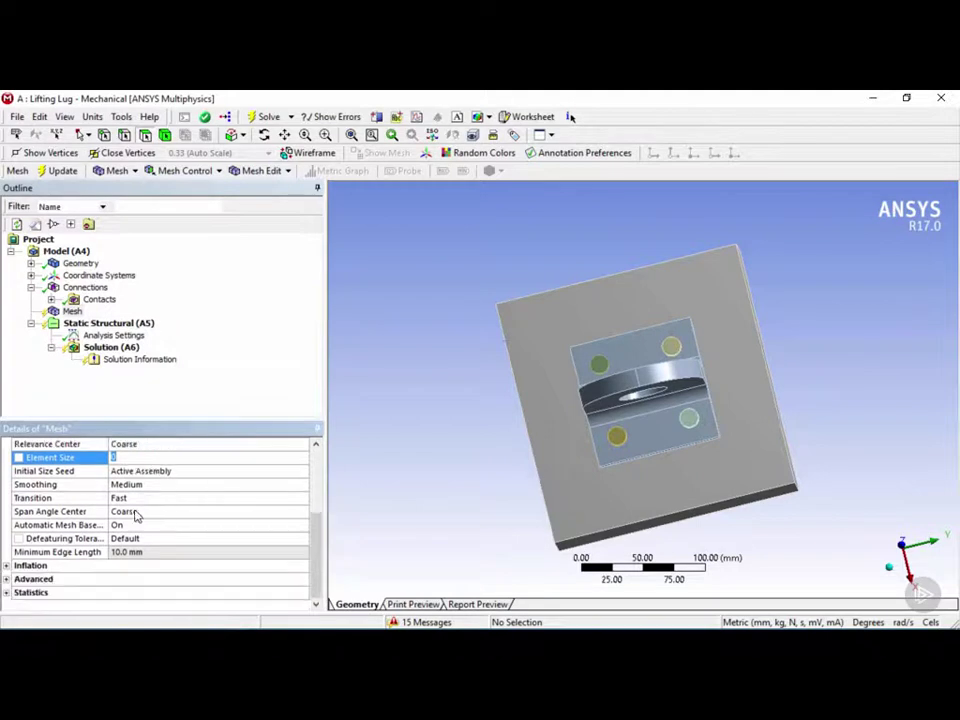
{"action": "left_click", "coordinate": [6, 592]}
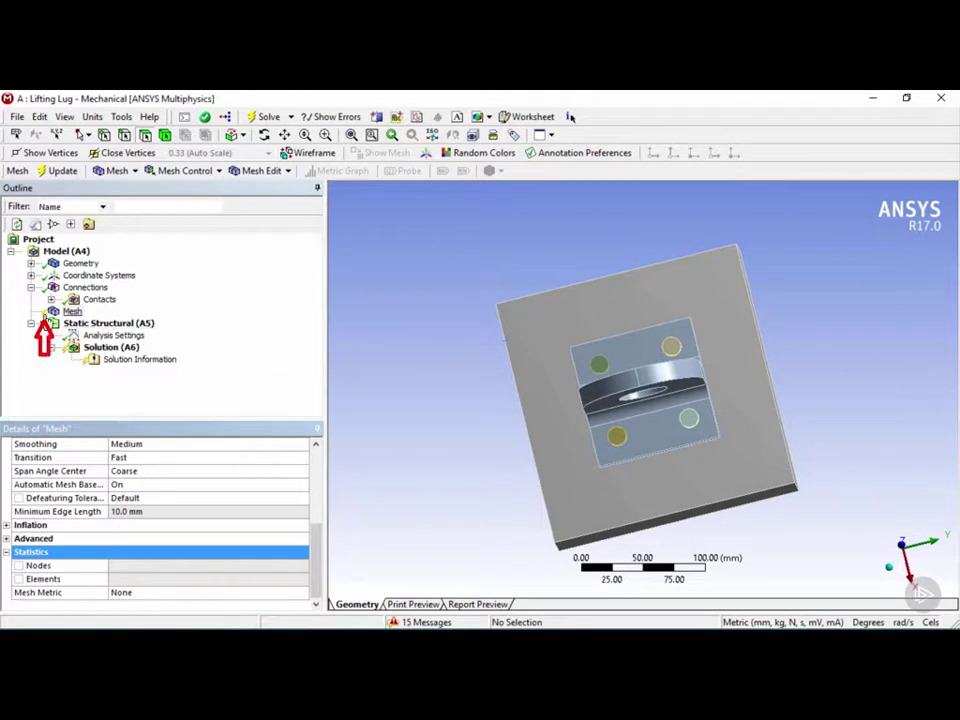
Preview the surface mesh of the Lifting Lug from the Mesh context menu.
{"action": "scroll", "coordinate": [176, 500], "scroll_direction": "up", "scroll_amount": 4}
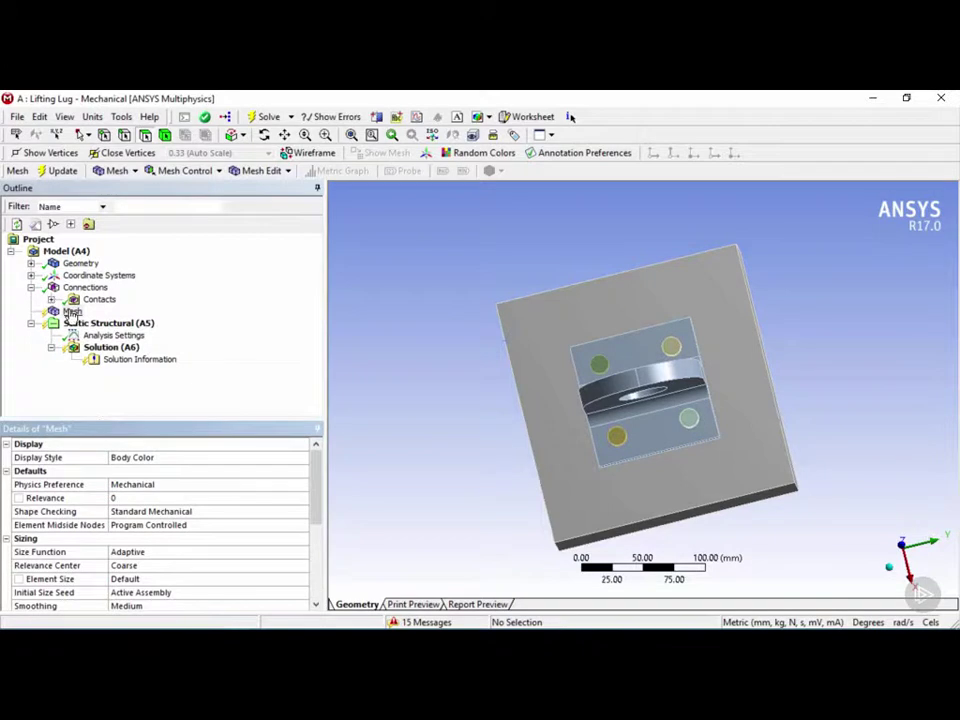
{"action": "left_click", "coordinate": [72, 312]}
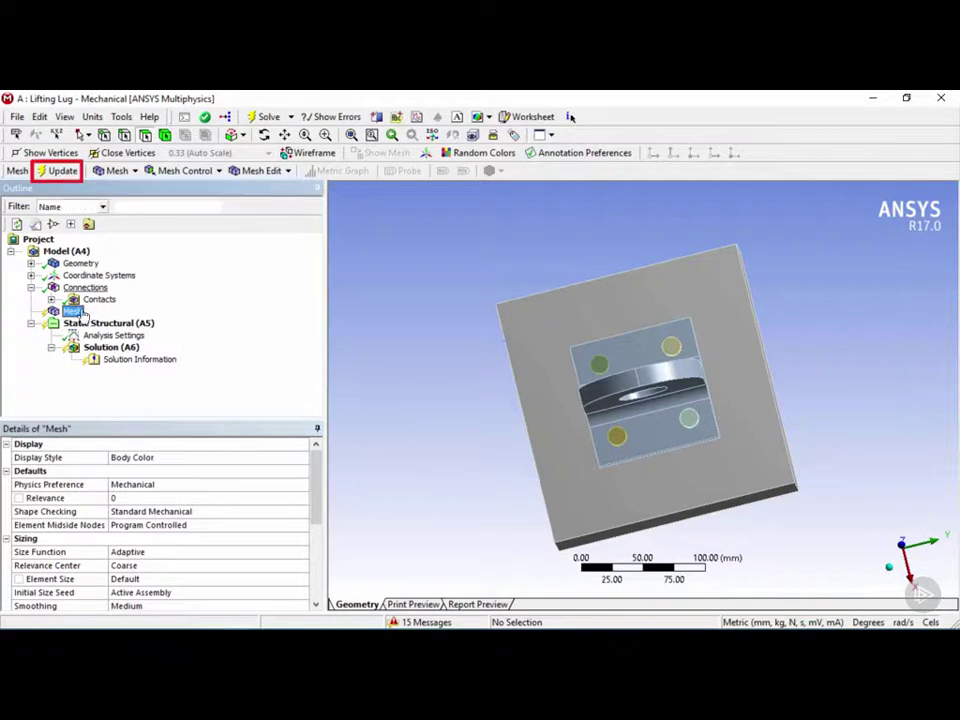
{"action": "right_click", "coordinate": [74, 313]}
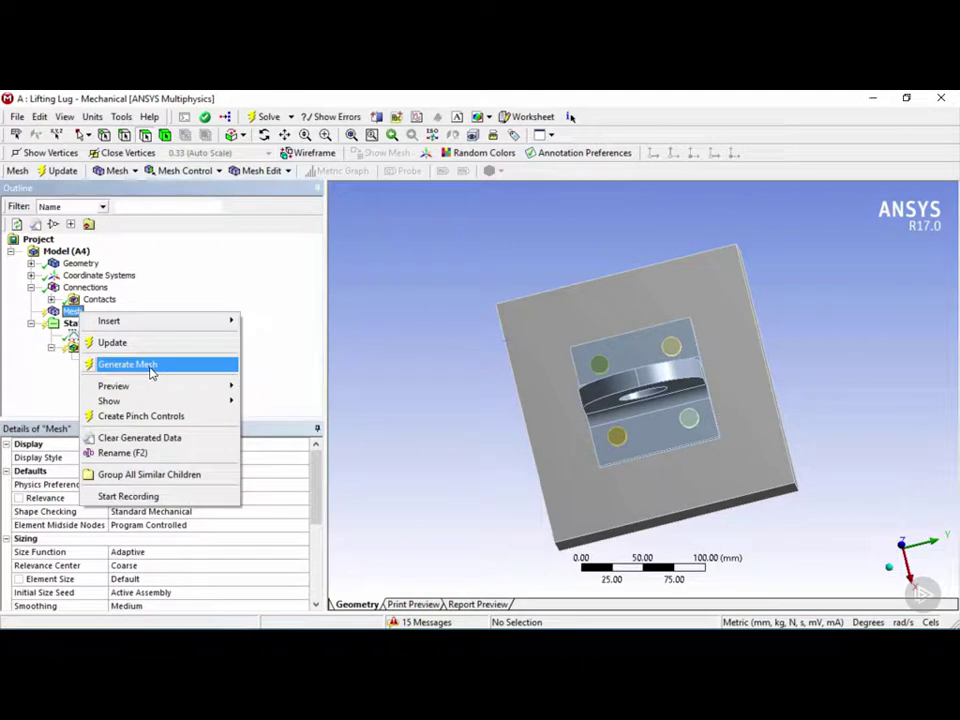
{"action": "mouse_move", "coordinate": [167, 392]}
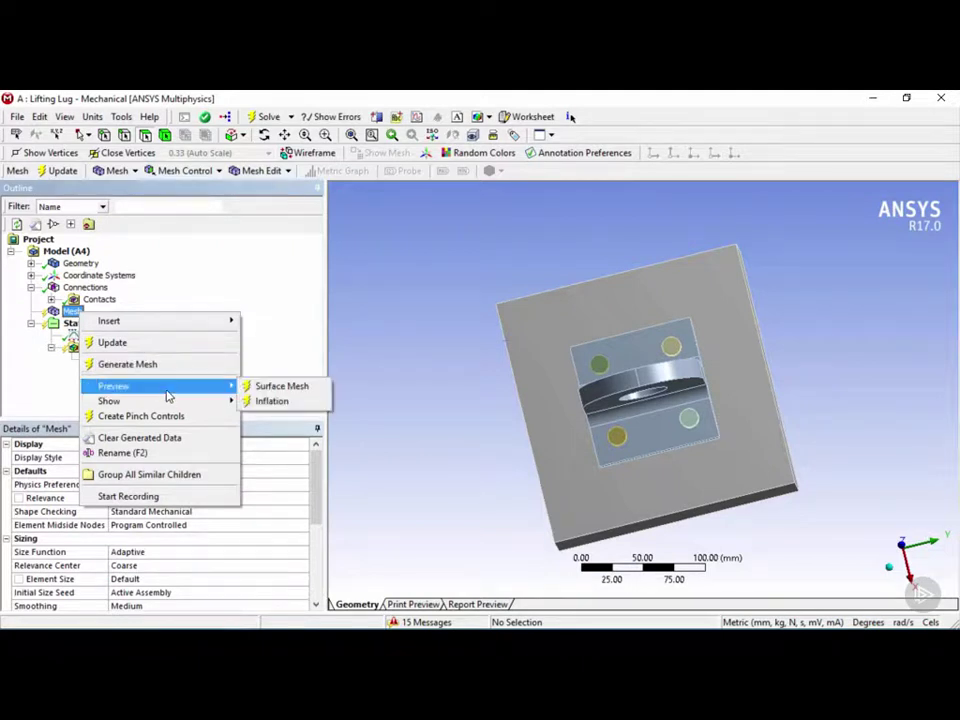
{"action": "left_click", "coordinate": [314, 392]}
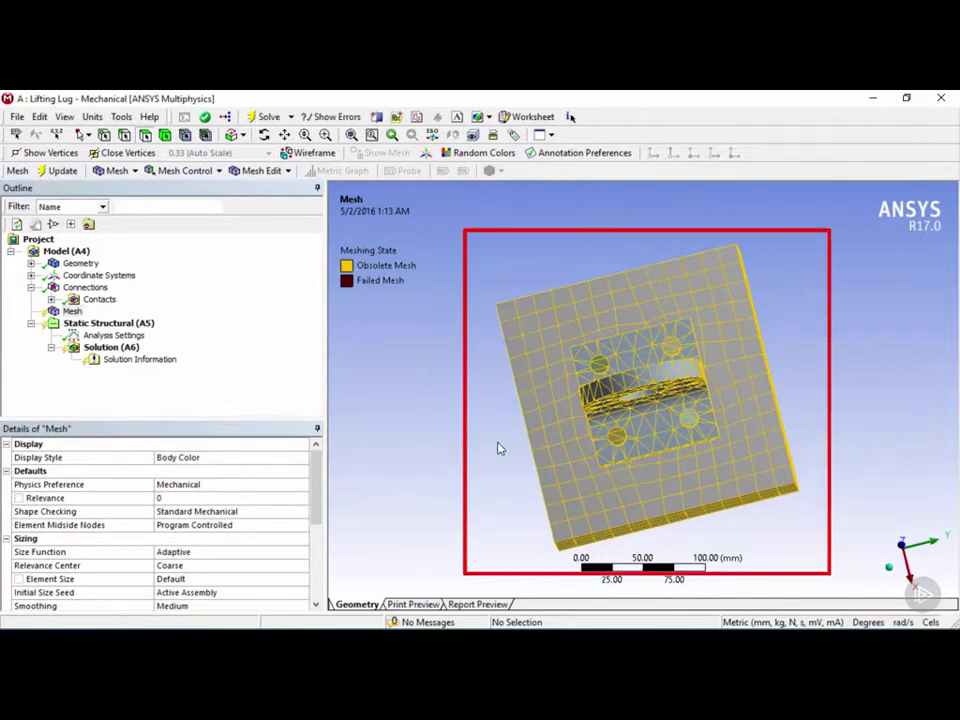
Generate the mesh, view it isometrically, and check 15452 nodes and 3974 elements.
{"action": "right_click", "coordinate": [77, 315]}
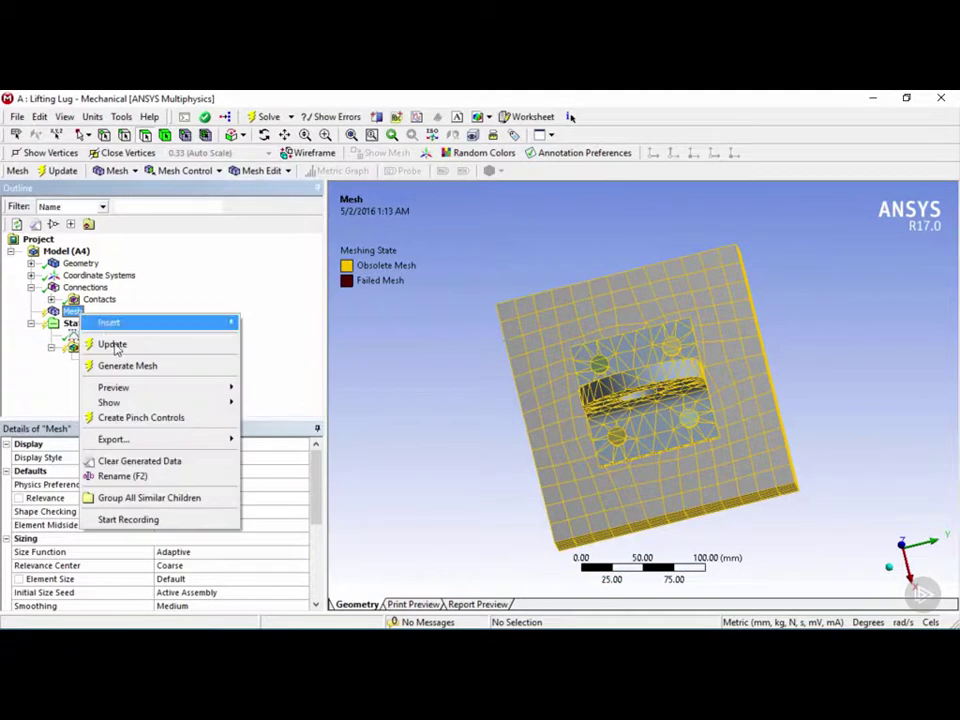
{"action": "left_click", "coordinate": [178, 374]}
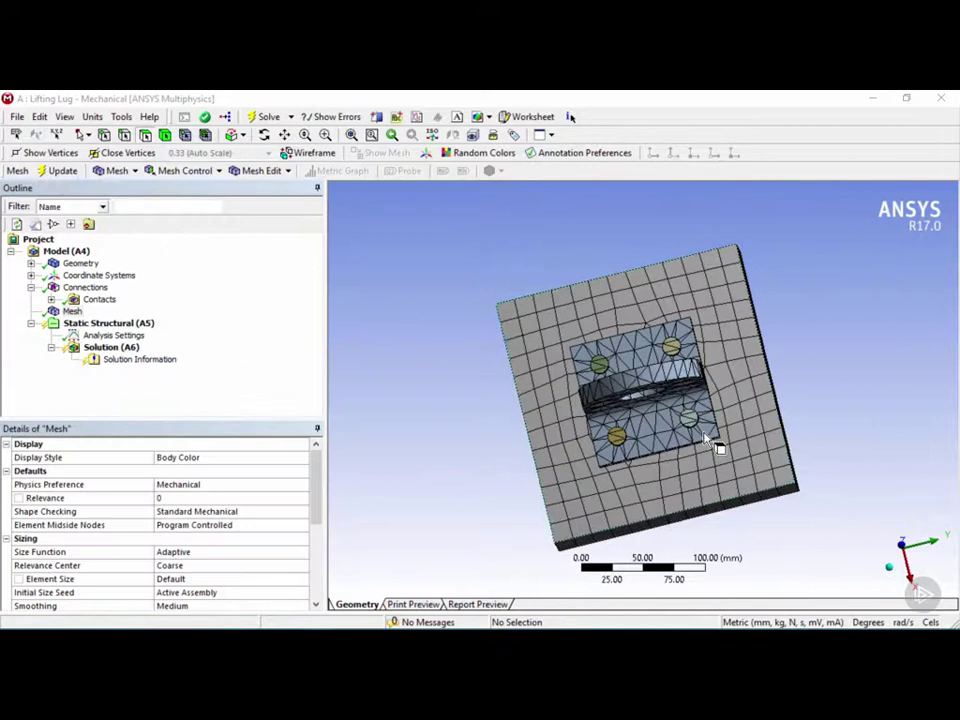
{"action": "left_click", "coordinate": [892, 575]}
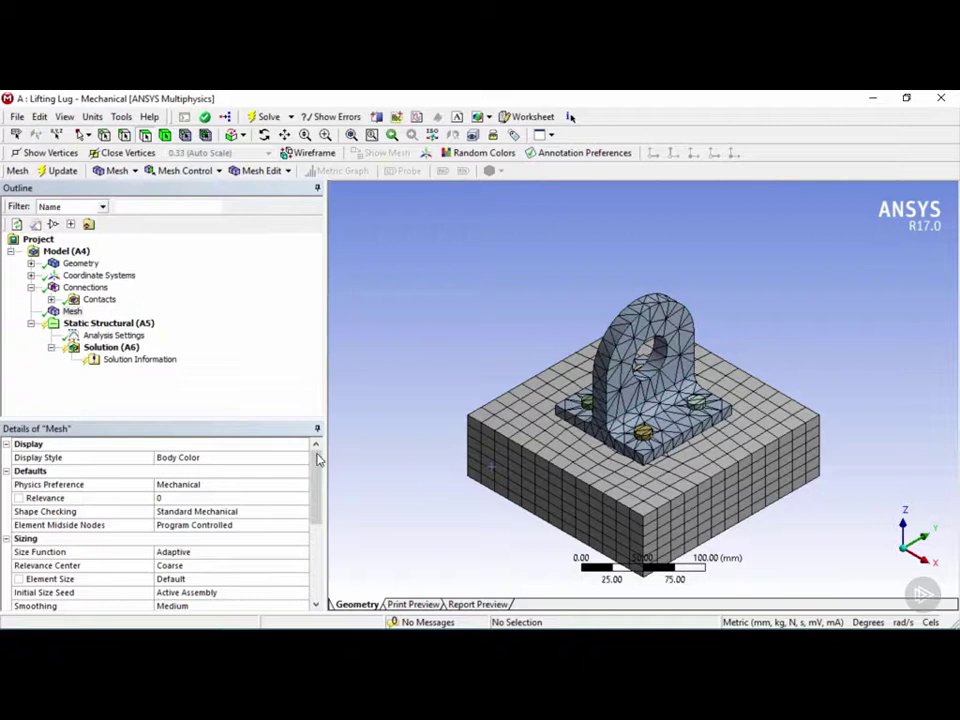
{"action": "left_click_drag", "start_coordinate": [317, 476], "coordinate": [320, 563]}
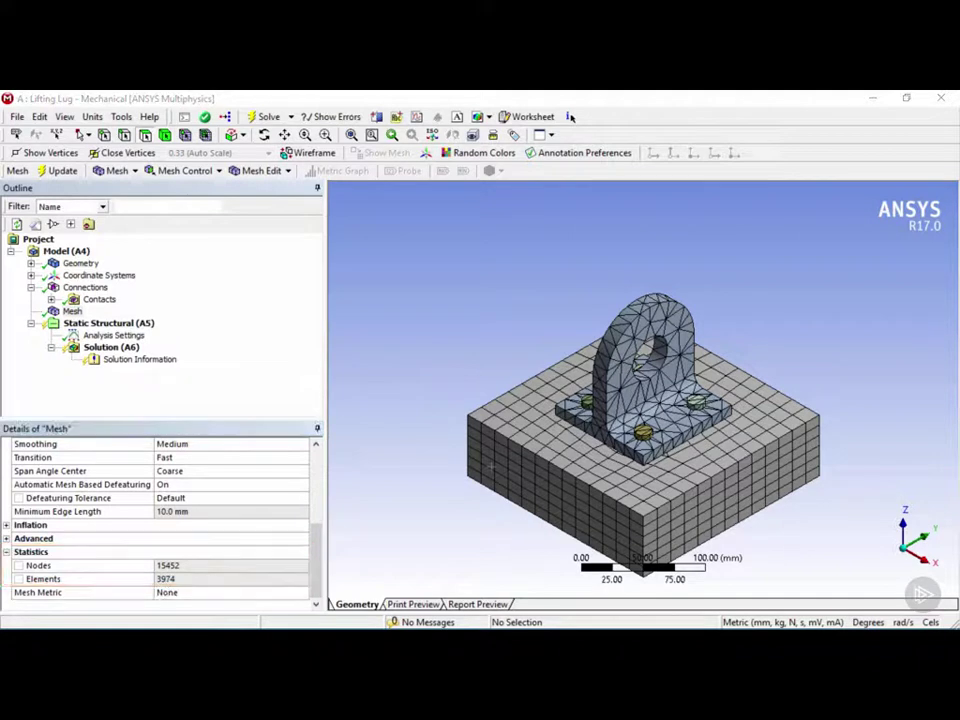
Bring up the Insert options for the Mesh in the Outline.
{"action": "right_click", "coordinate": [70, 313]}
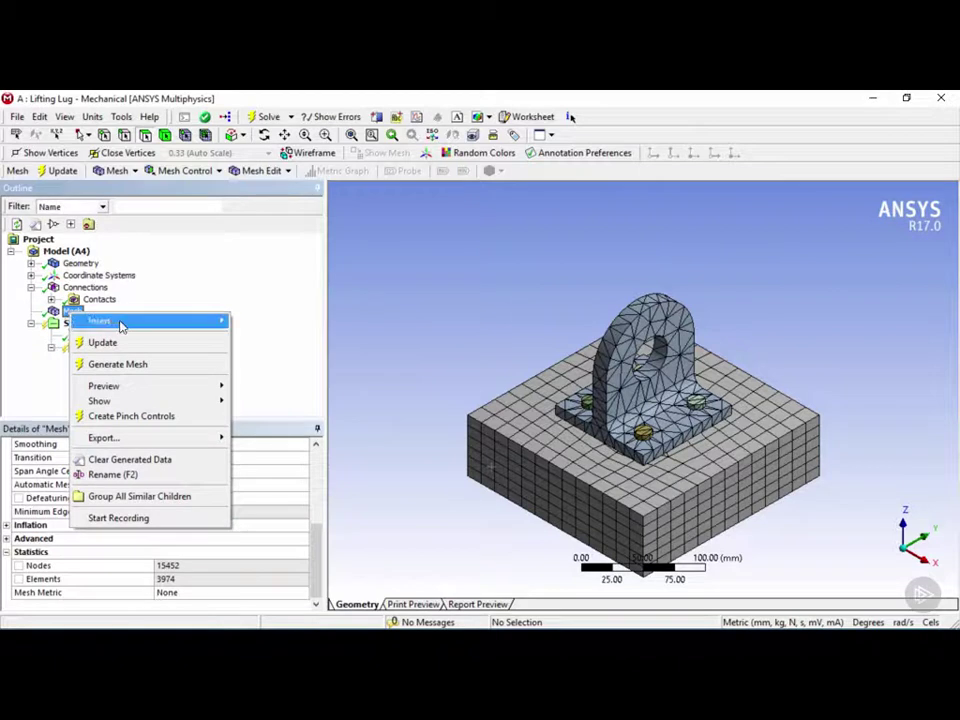
{"action": "mouse_move", "coordinate": [128, 328]}
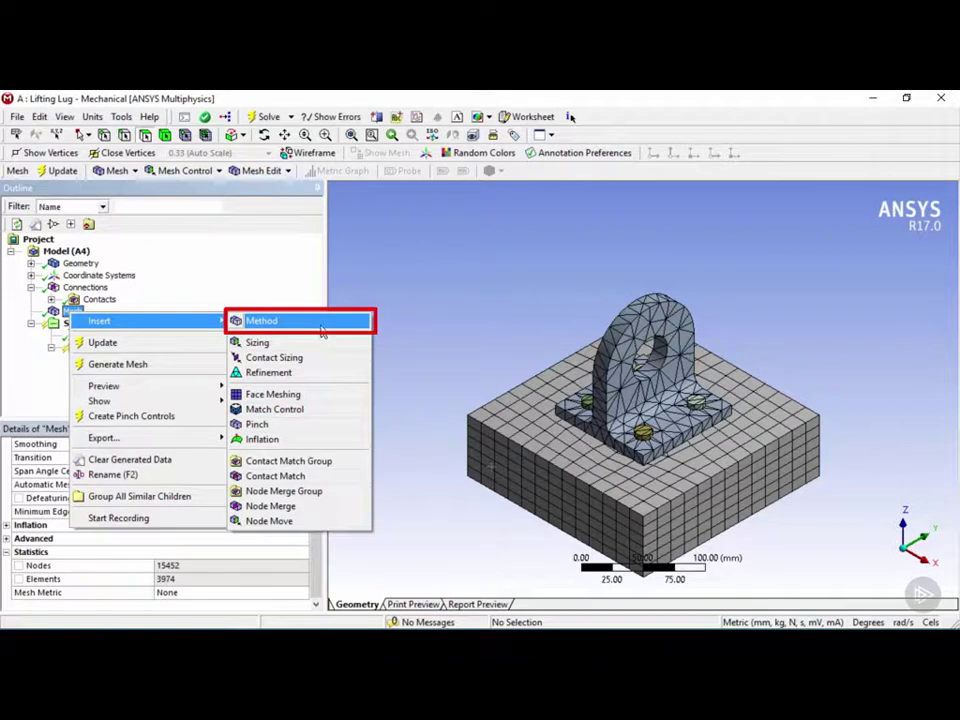
Insert an Automatic Method control and box-select all 14 bodies as its geometry.
{"action": "left_click", "coordinate": [321, 330]}
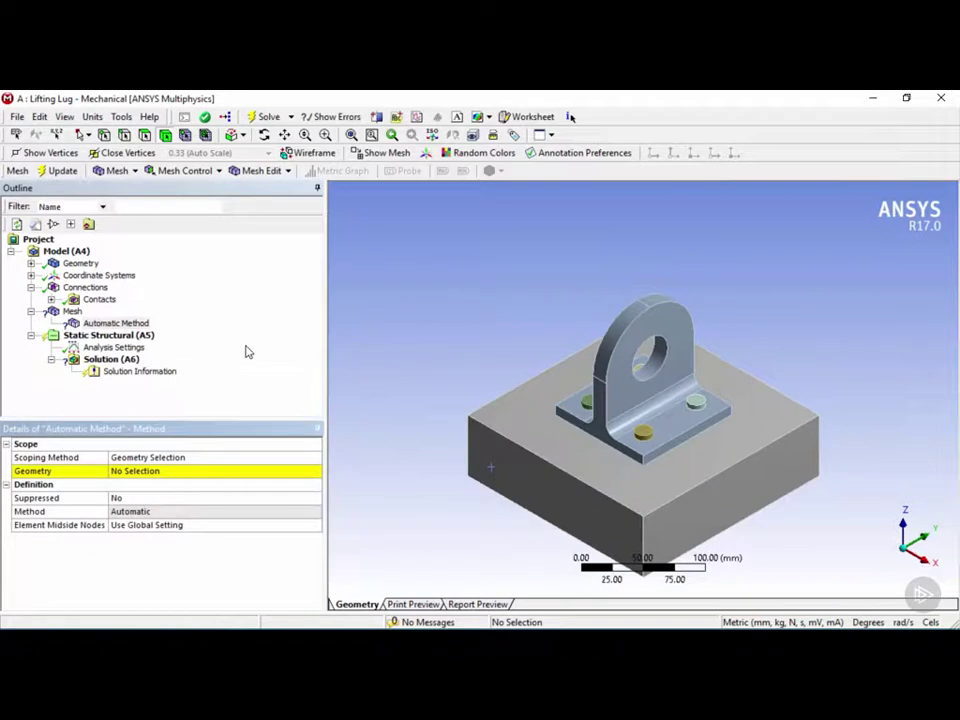
{"action": "left_click", "coordinate": [100, 327]}
{"action": "left_click", "coordinate": [166, 475]}
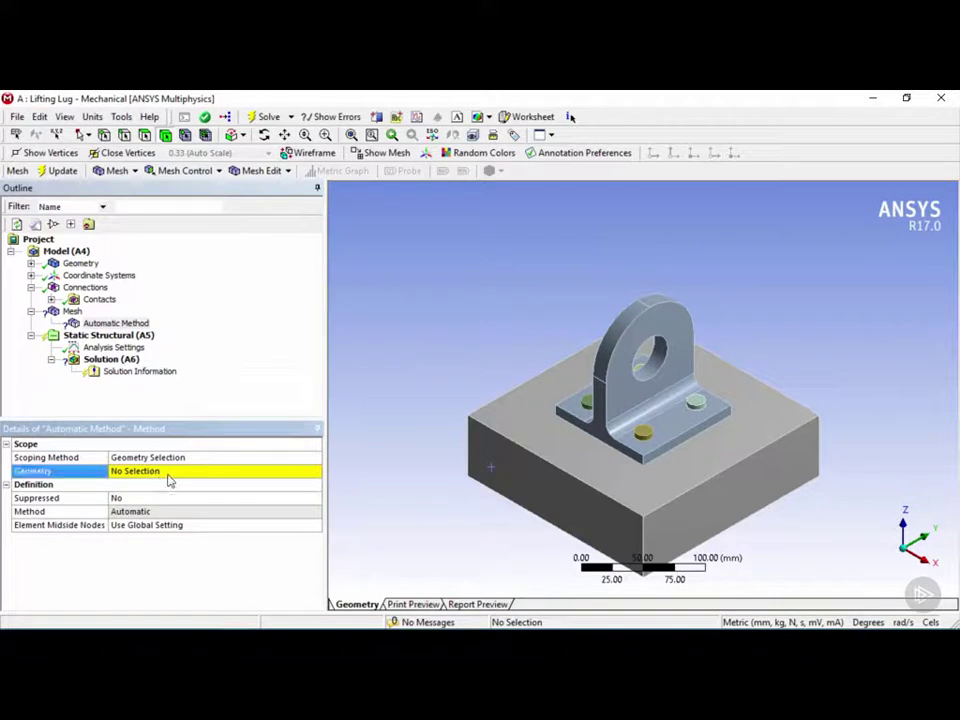
{"action": "left_click", "coordinate": [84, 134]}
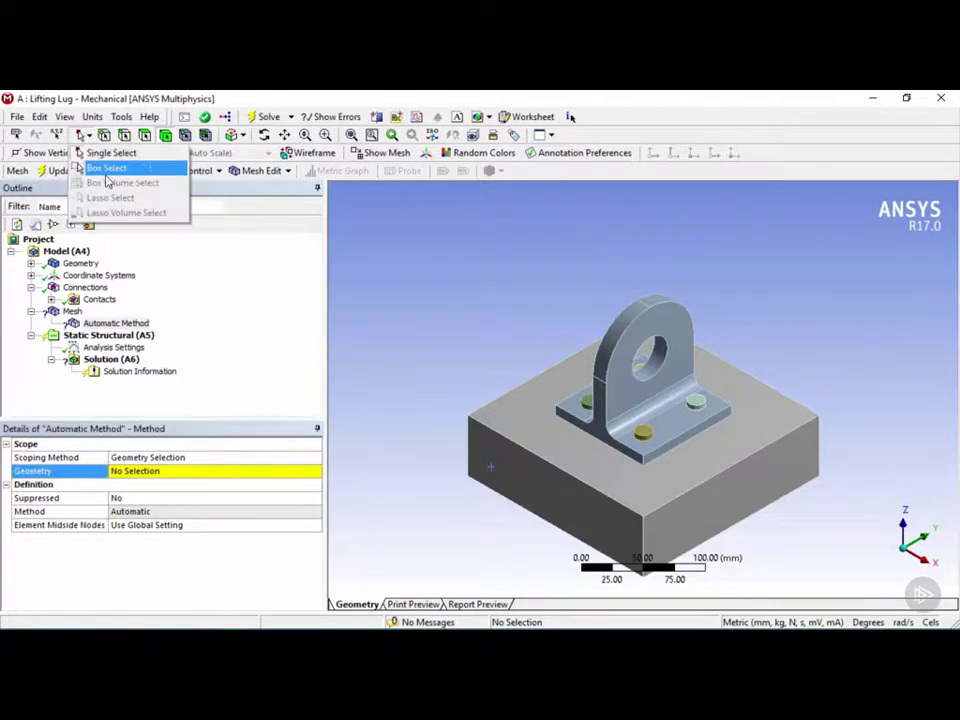
{"action": "left_click", "coordinate": [106, 168]}
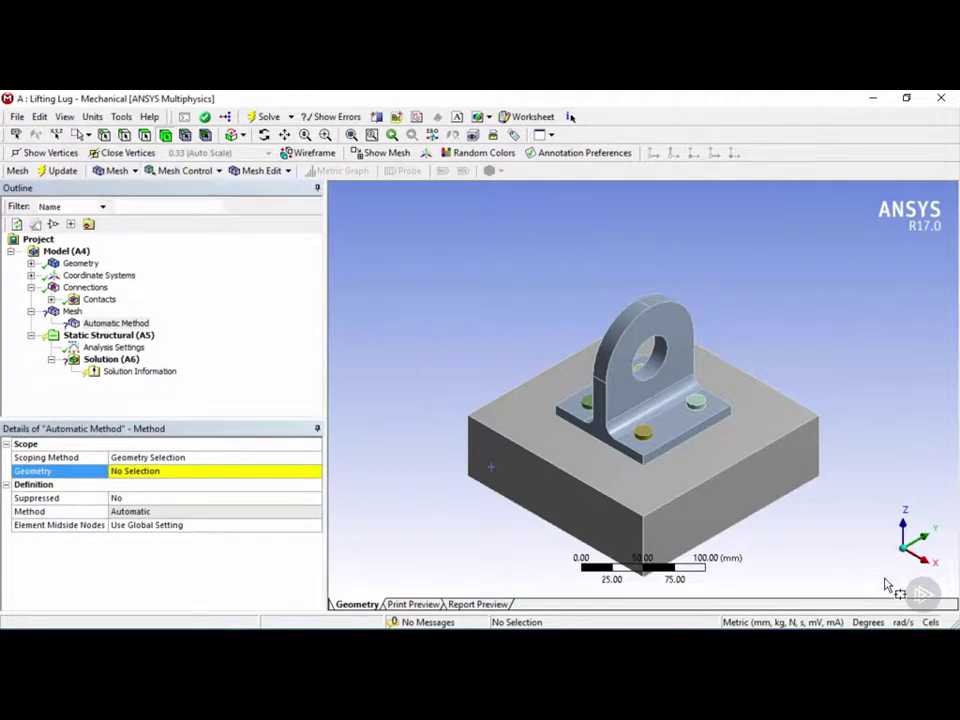
{"action": "left_click_drag", "start_coordinate": [885, 585], "coordinate": [307, 194]}
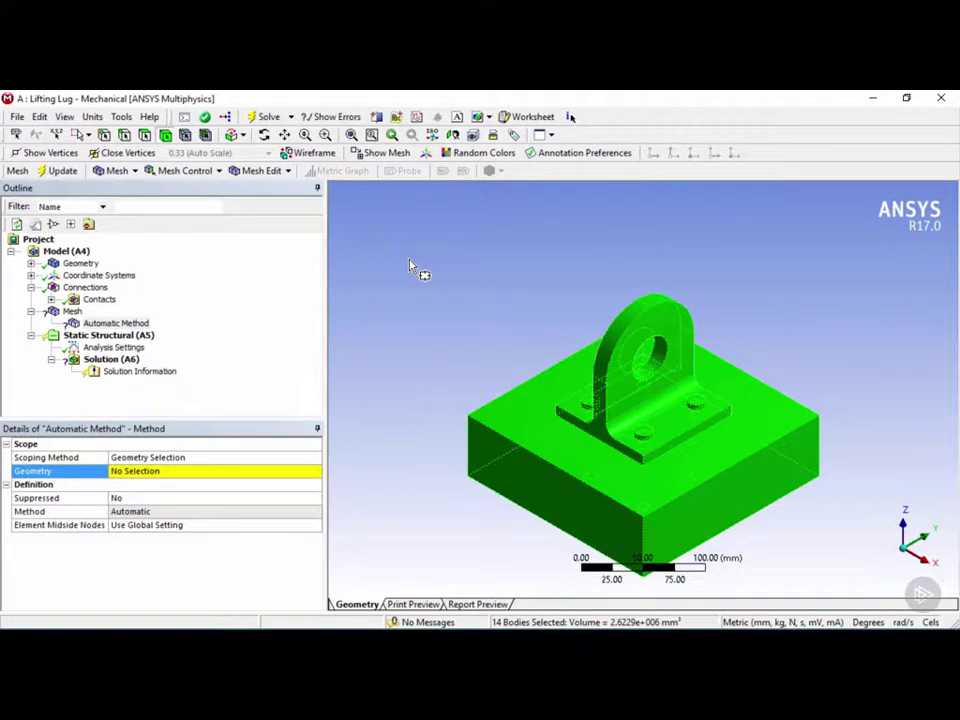
{"action": "left_click", "coordinate": [174, 477]}
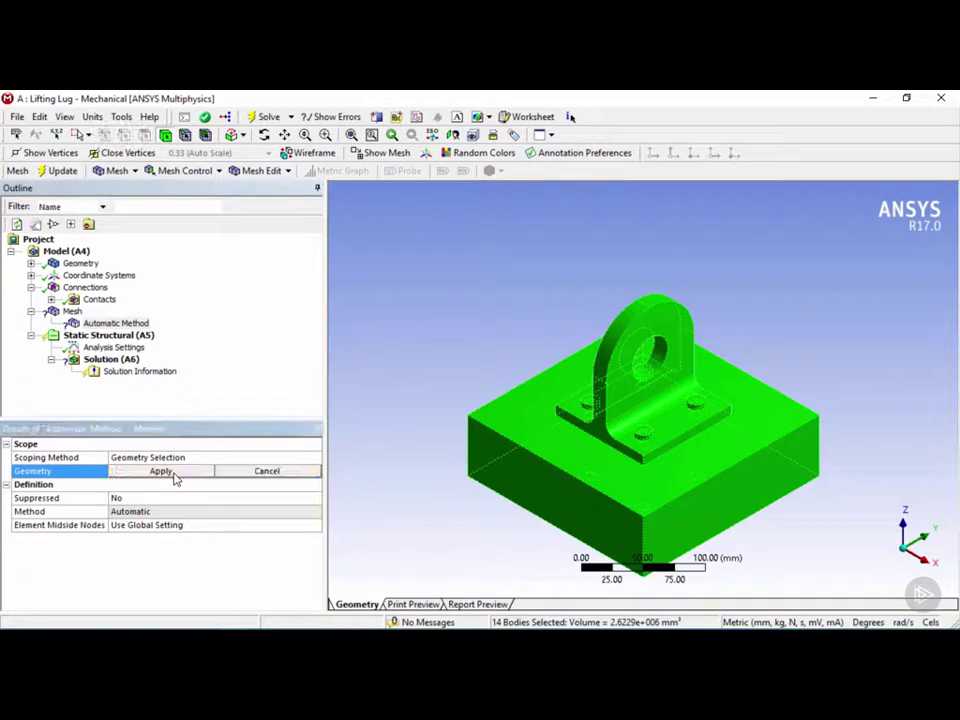
{"action": "left_click", "coordinate": [173, 476]}
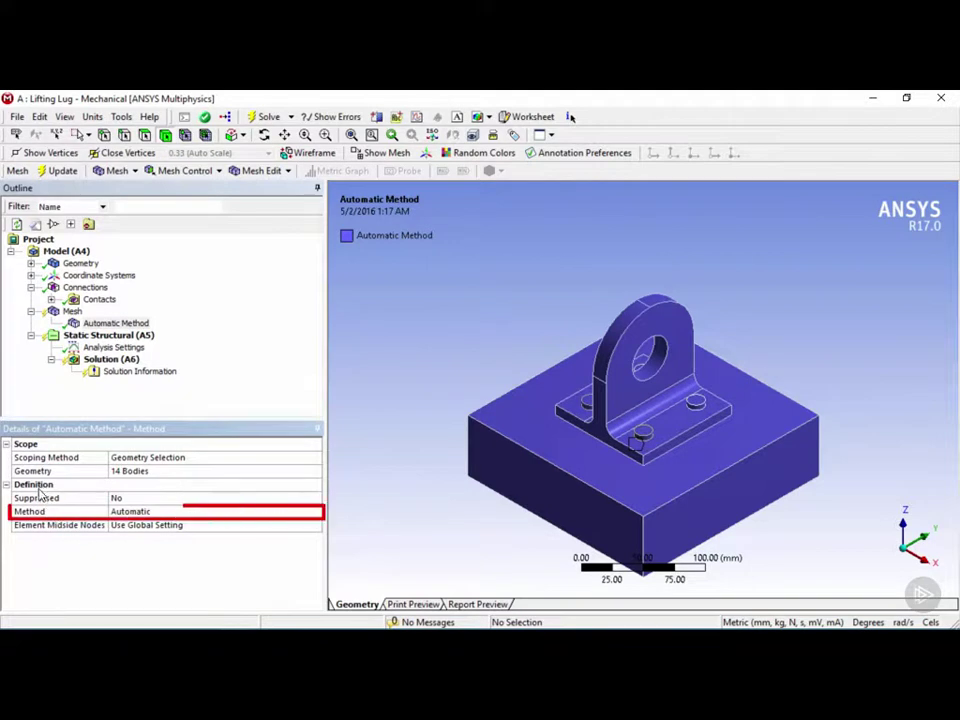
Set the Method control's meshing method to MultiZone.
{"action": "left_click", "coordinate": [305, 514]}
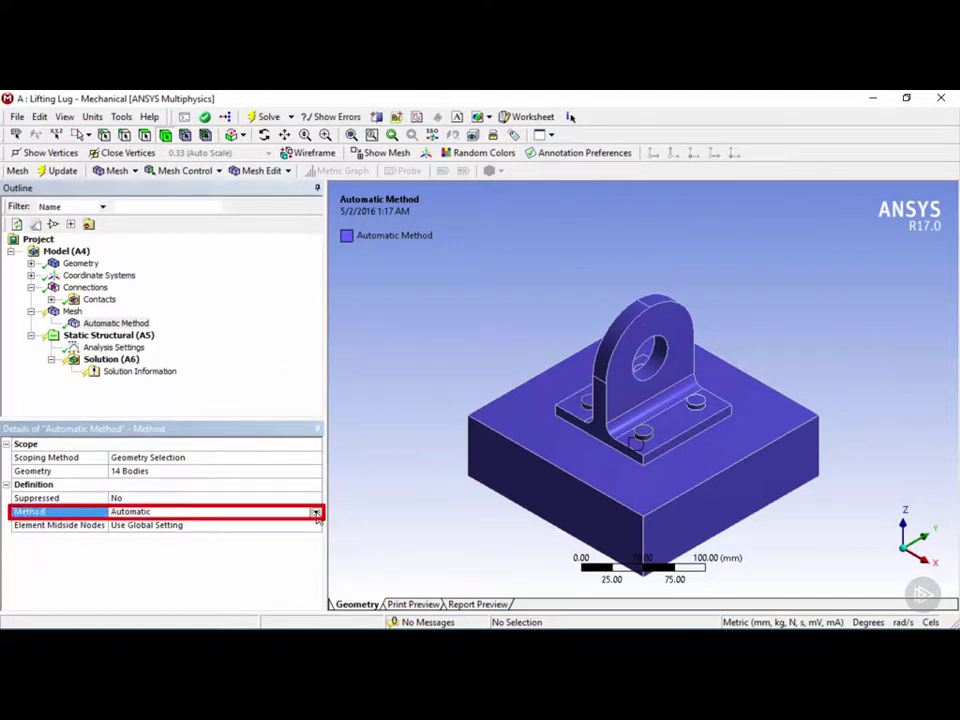
{"action": "left_click", "coordinate": [316, 514]}
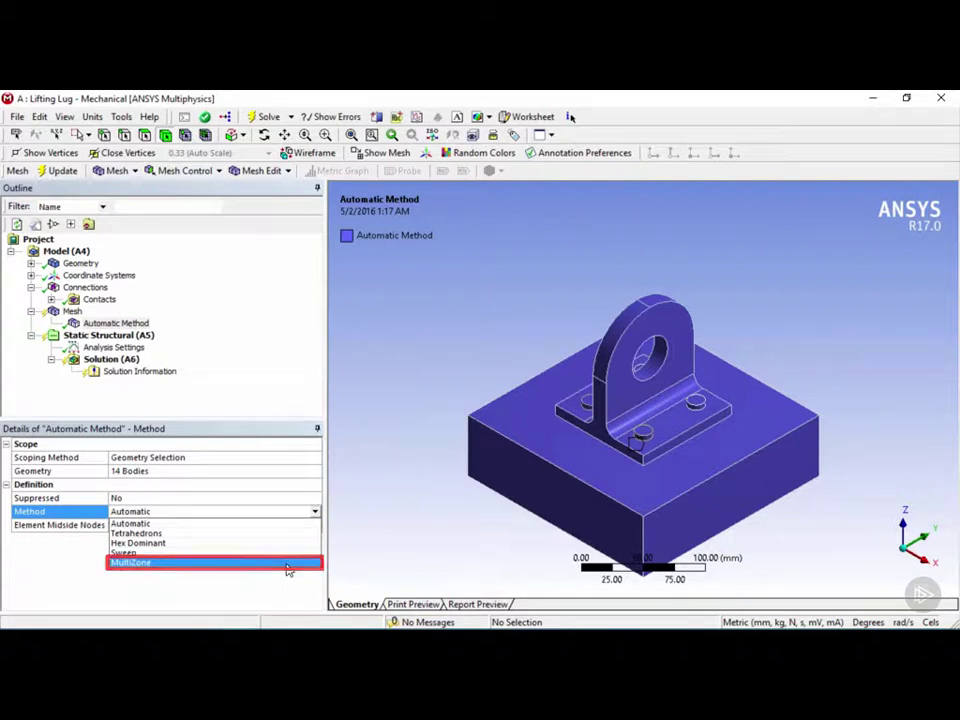
{"action": "left_click", "coordinate": [288, 563]}
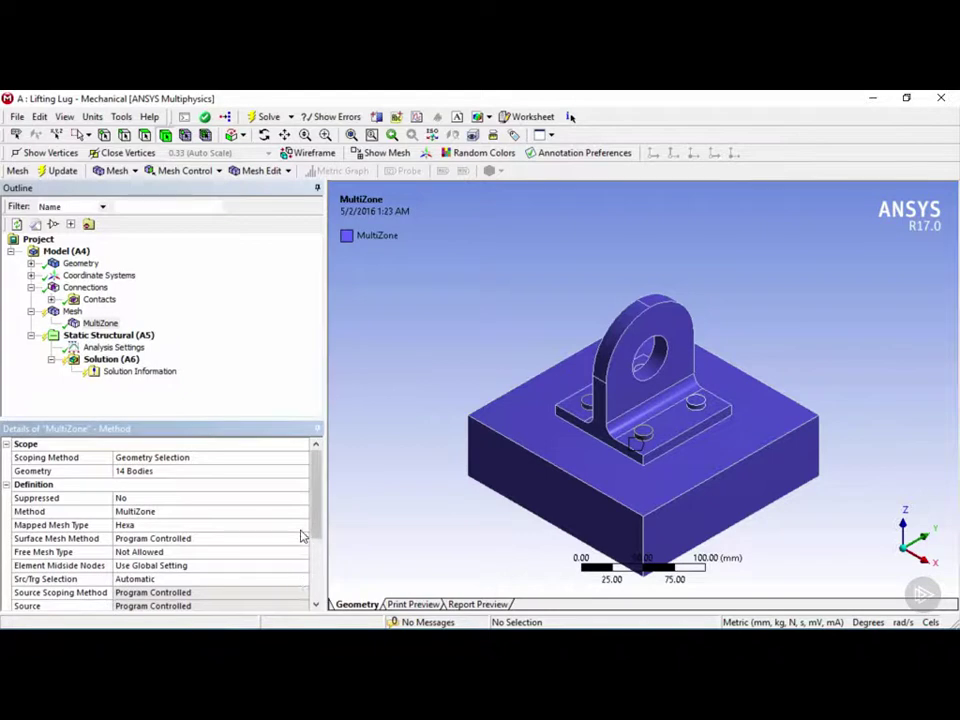
Keep Hexa as the MultiZone mapped mesh type and regenerate the assembly mesh.
{"action": "left_click", "coordinate": [300, 532]}
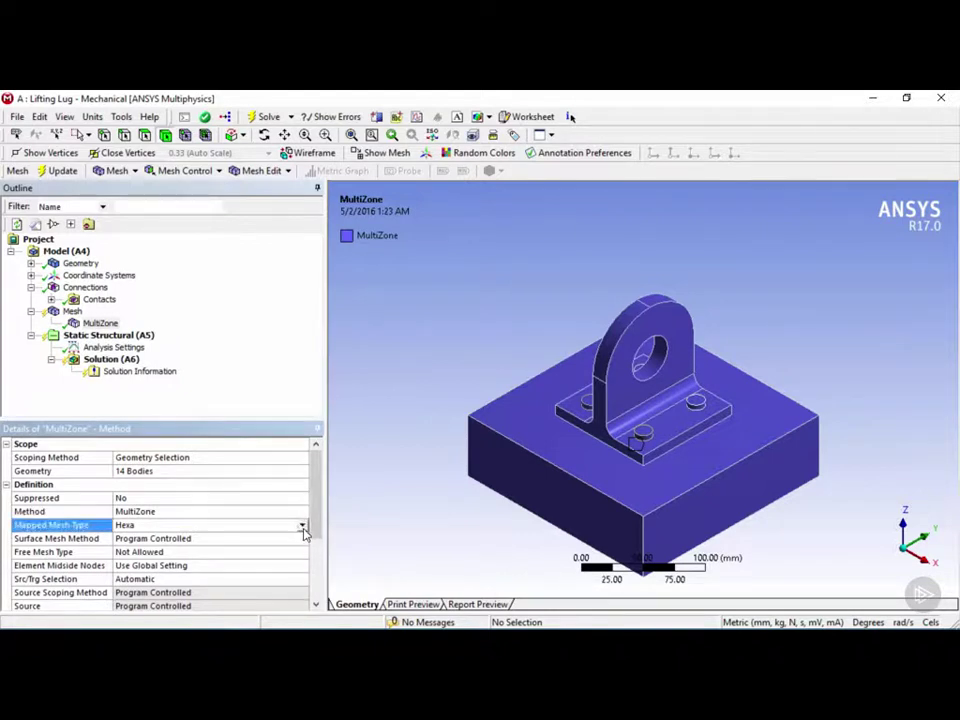
{"action": "left_click", "coordinate": [302, 526]}
{"action": "left_click", "coordinate": [303, 526]}
{"action": "left_click", "coordinate": [303, 526]}
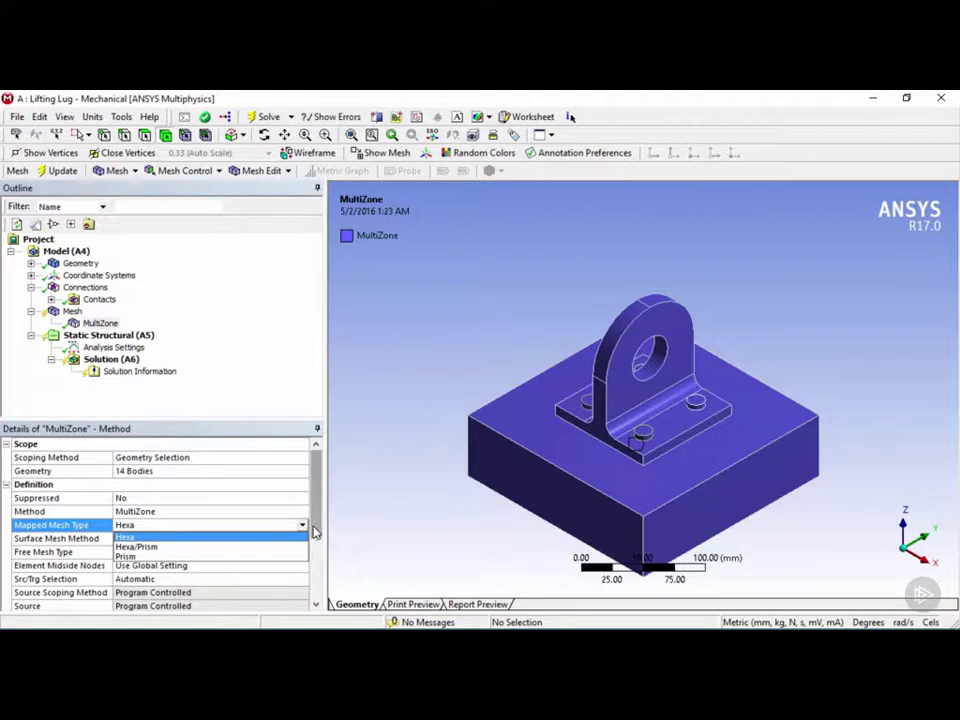
{"action": "left_click", "coordinate": [313, 532]}
{"action": "left_click_drag", "start_coordinate": [313, 532], "coordinate": [318, 497]}
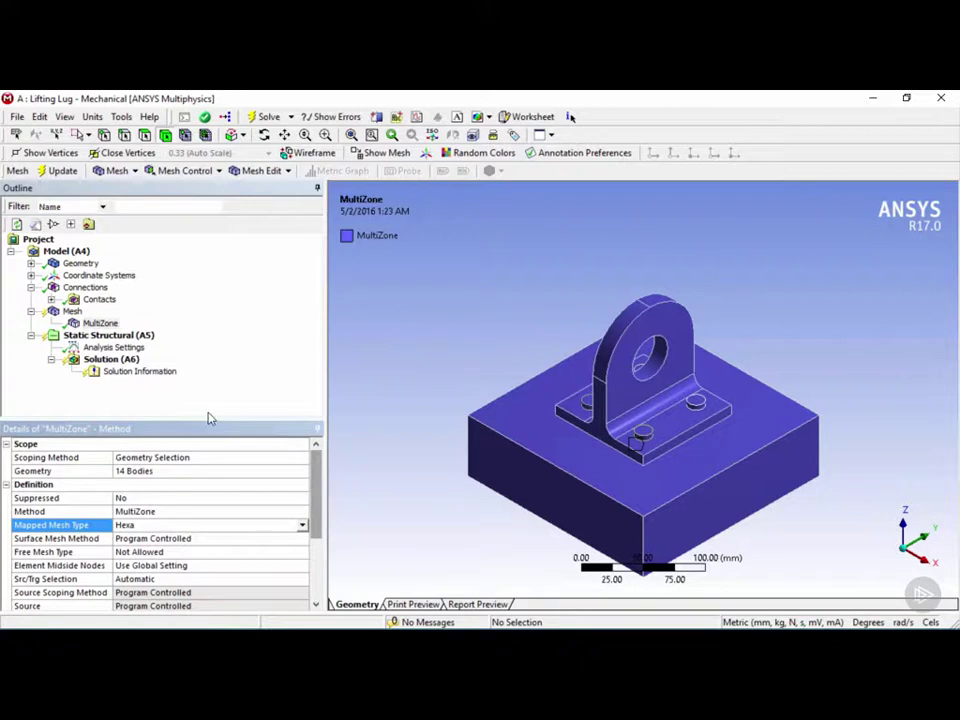
{"action": "right_click", "coordinate": [80, 312]}
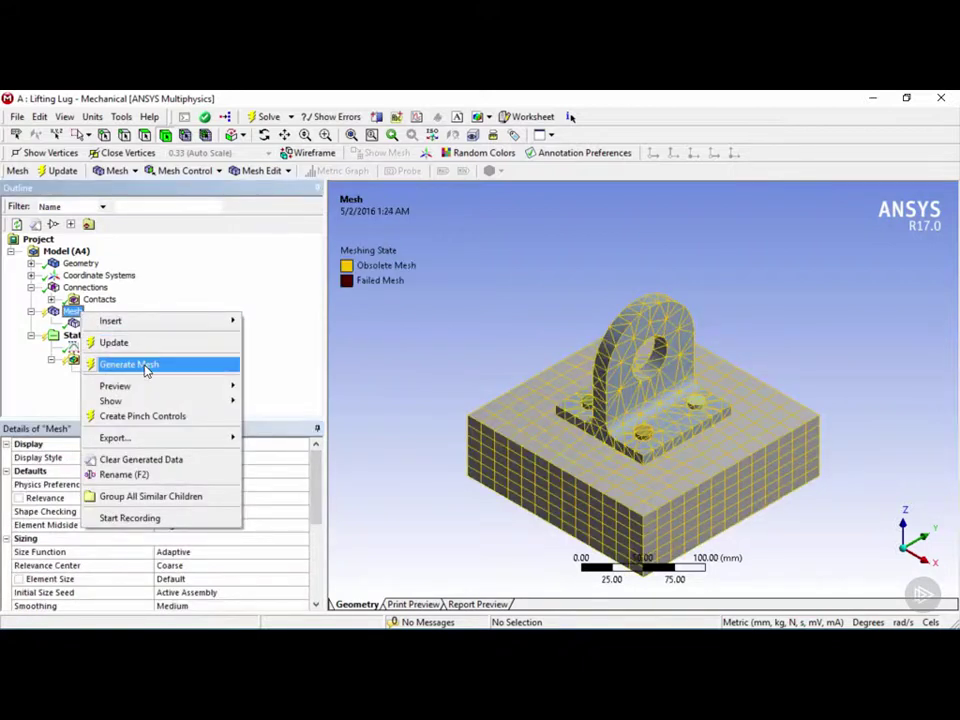
{"action": "left_click", "coordinate": [146, 366]}
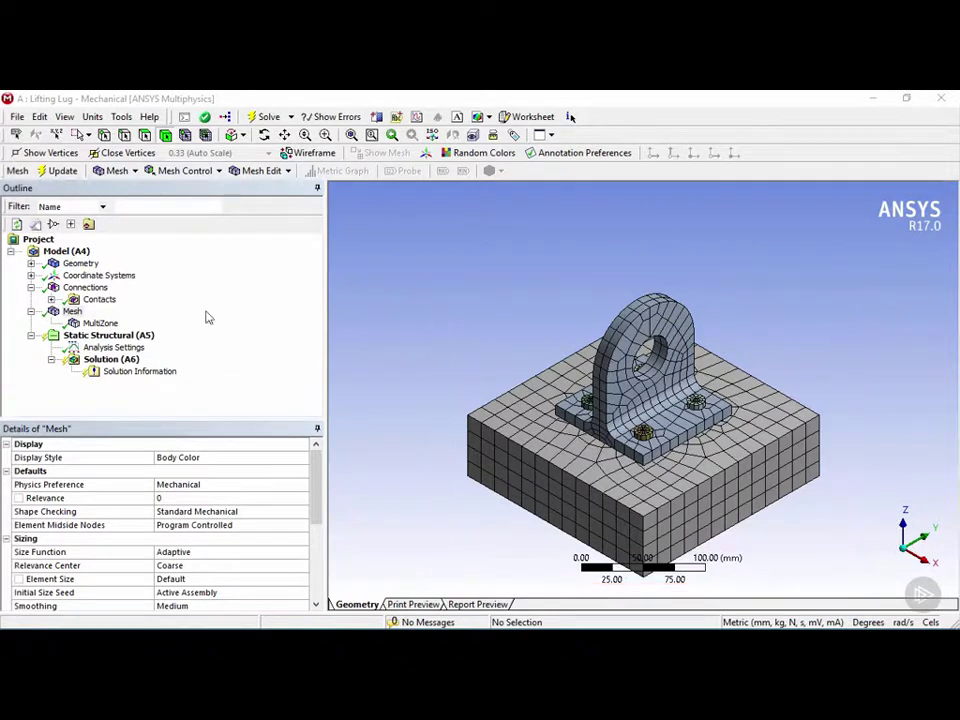
Check the MultiZone mesh statistics: 13609 nodes and 2538 elements.
{"action": "left_click", "coordinate": [72, 314]}
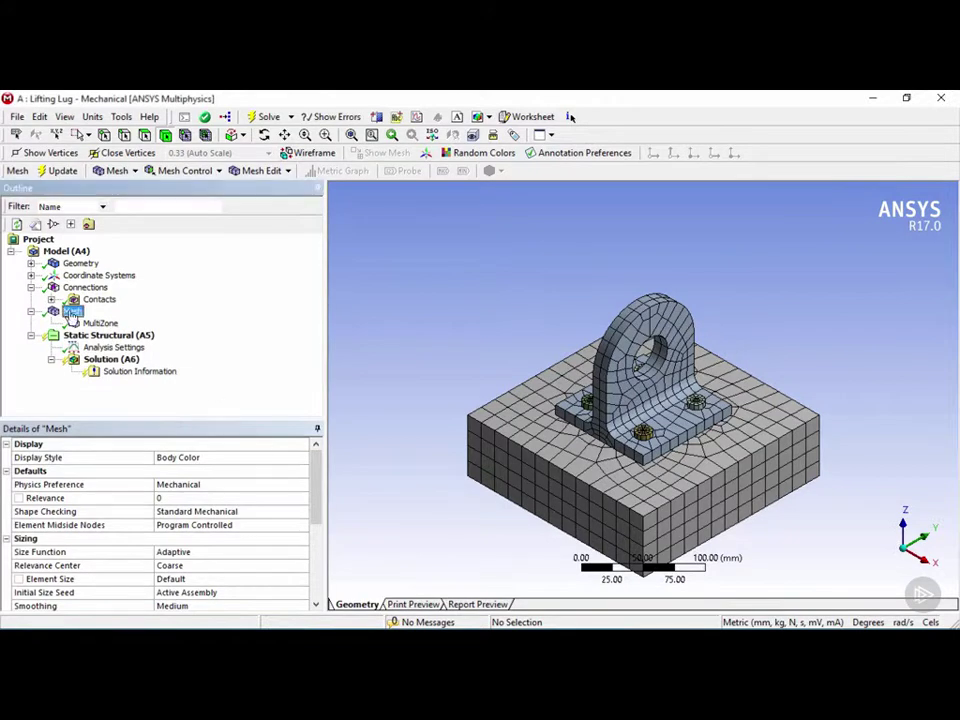
{"action": "scroll", "coordinate": [311, 467], "scroll_direction": "down", "scroll_amount": 5}
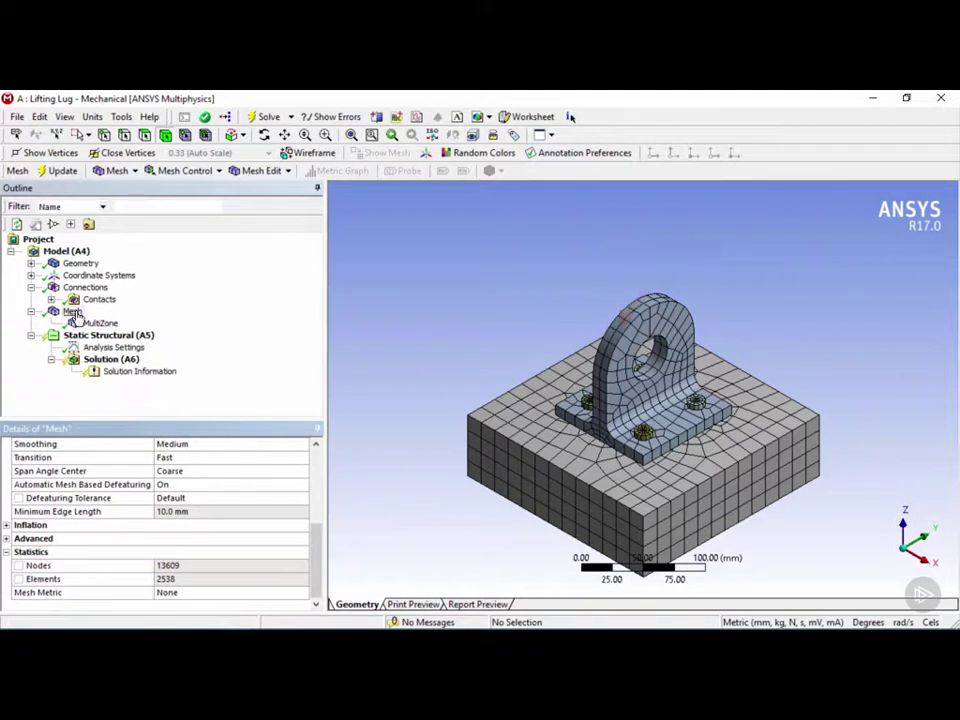
Add a Body Sizing on the lug body and set its element size to 5 mm.
{"action": "right_click", "coordinate": [76, 314]}
{"action": "mouse_move", "coordinate": [176, 326]}
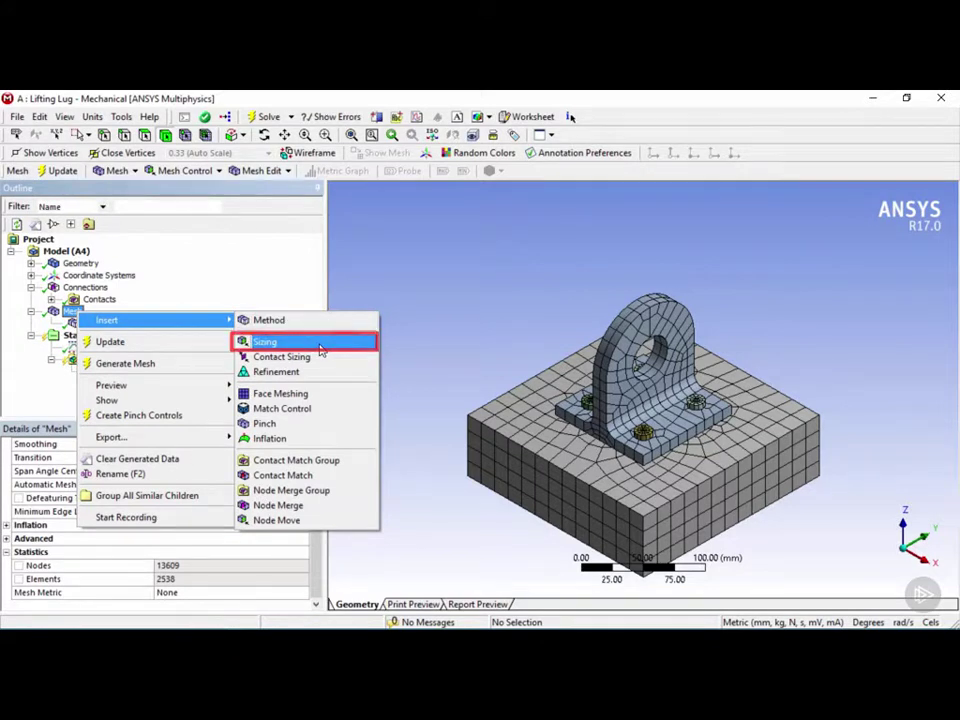
{"action": "left_click", "coordinate": [320, 348]}
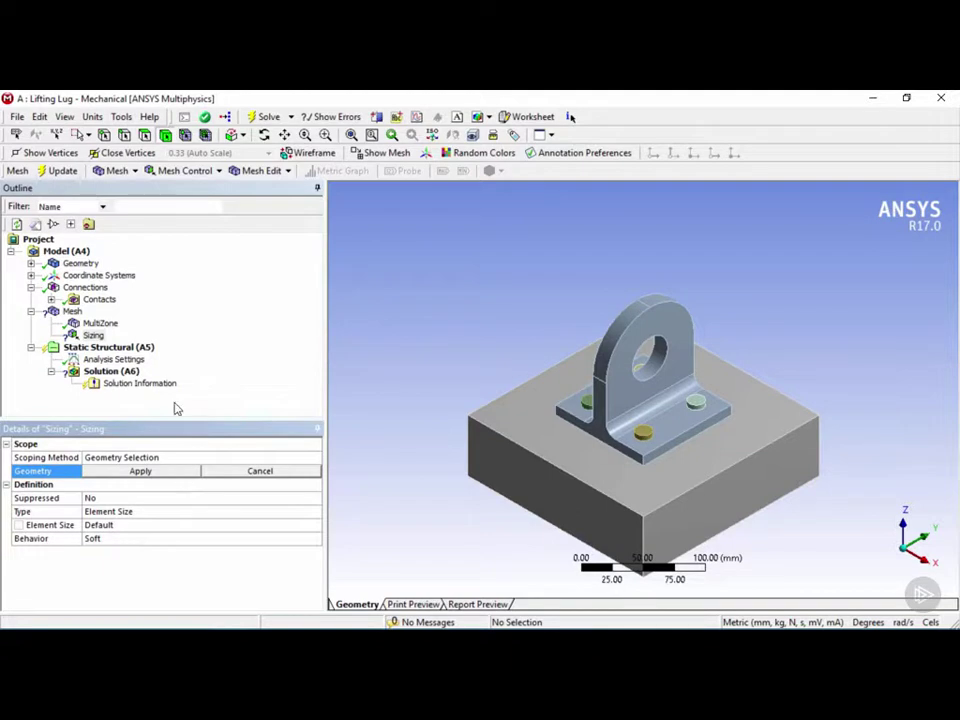
{"action": "left_click", "coordinate": [80, 135]}
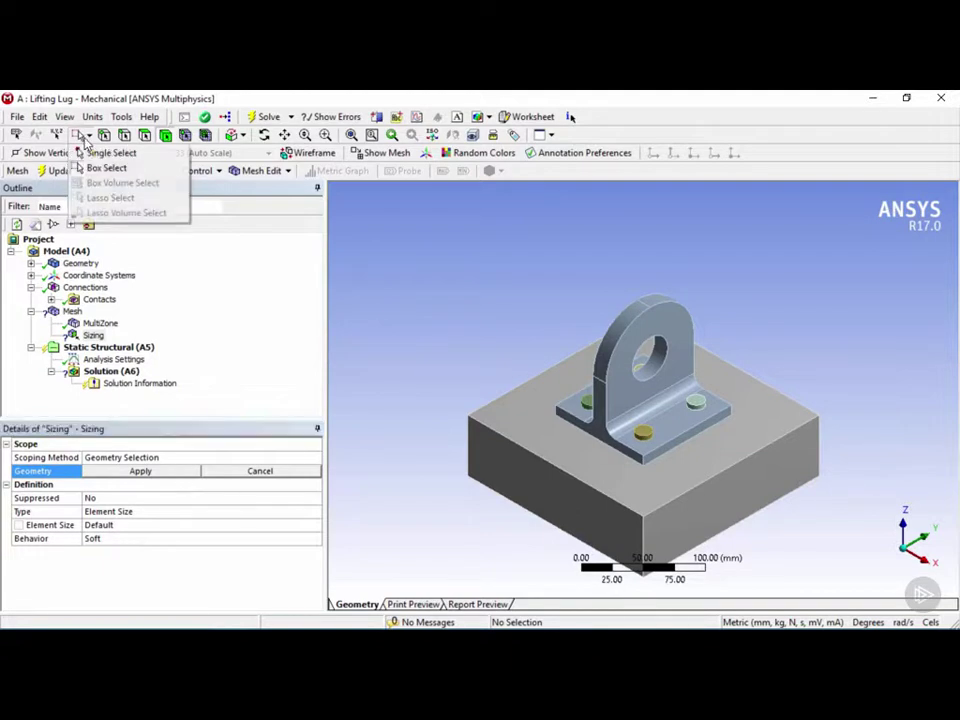
{"action": "left_click", "coordinate": [105, 155]}
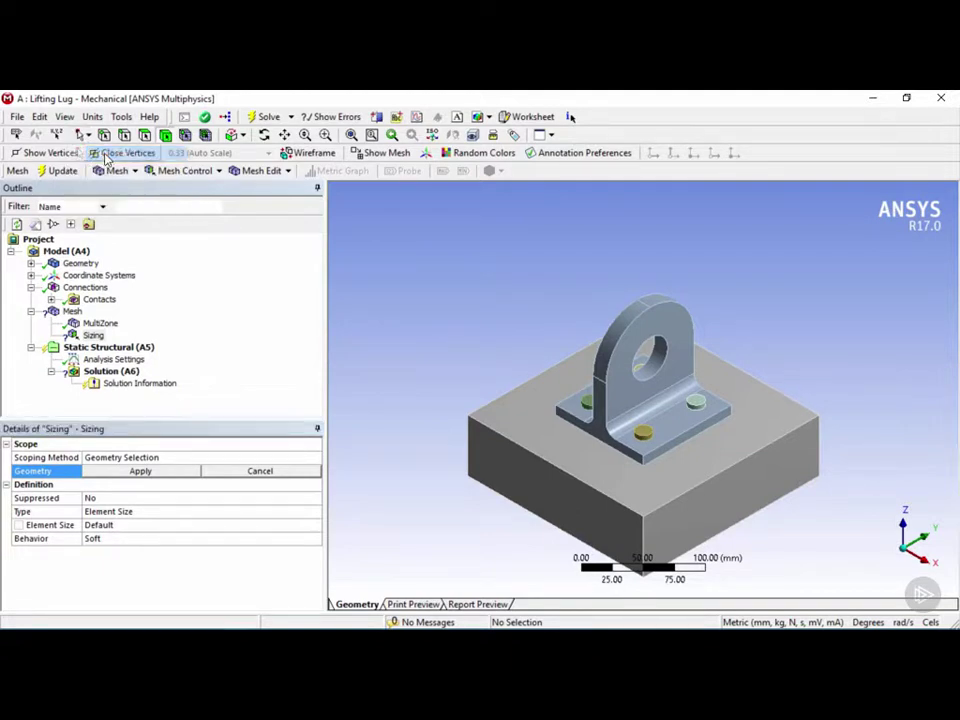
{"action": "left_click", "coordinate": [624, 403]}
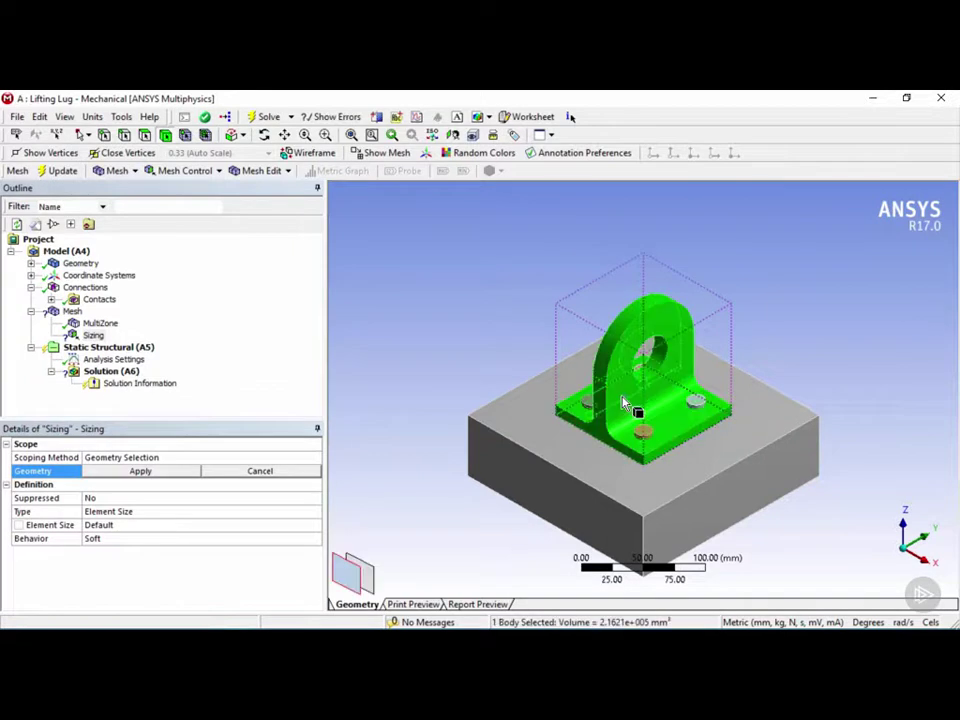
{"action": "left_click", "coordinate": [158, 471]}
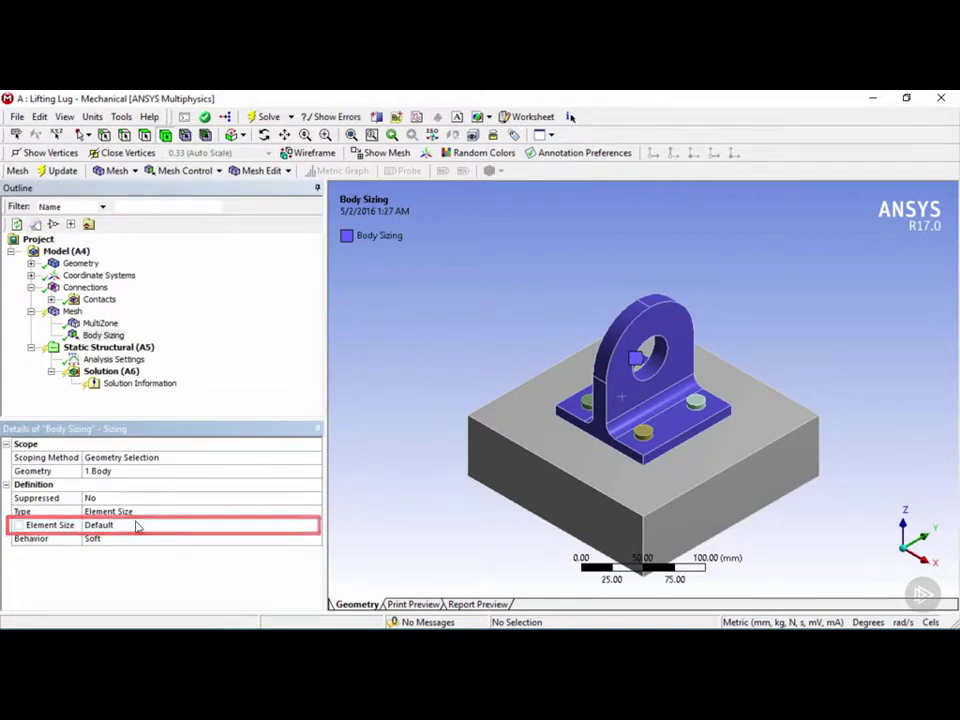
{"action": "left_click", "coordinate": [137, 525]}
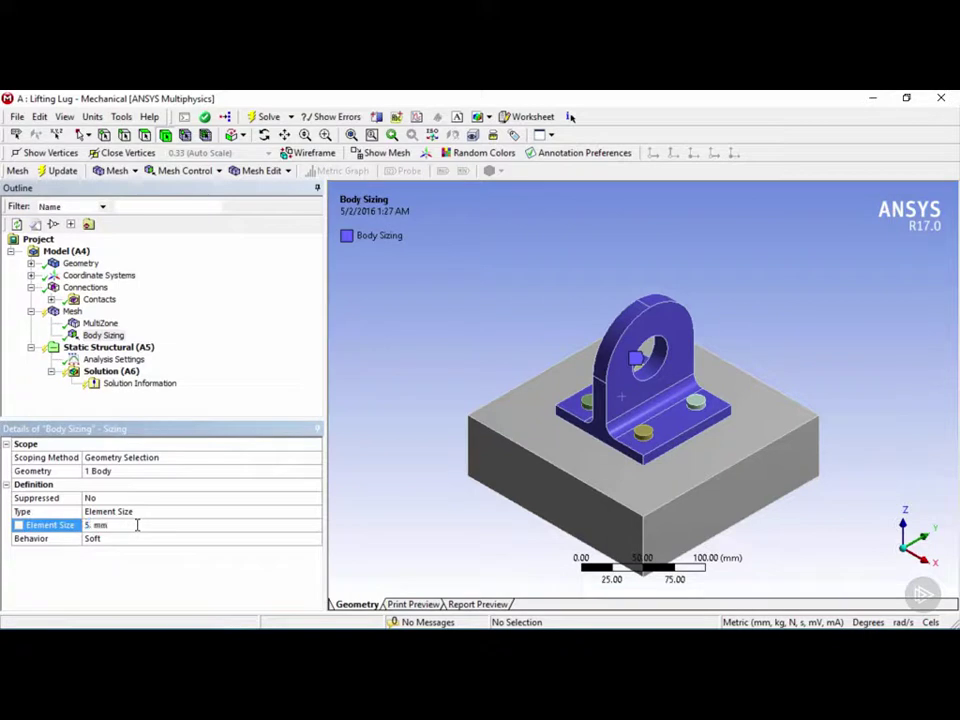
{"action": "left_click", "coordinate": [80, 311]}
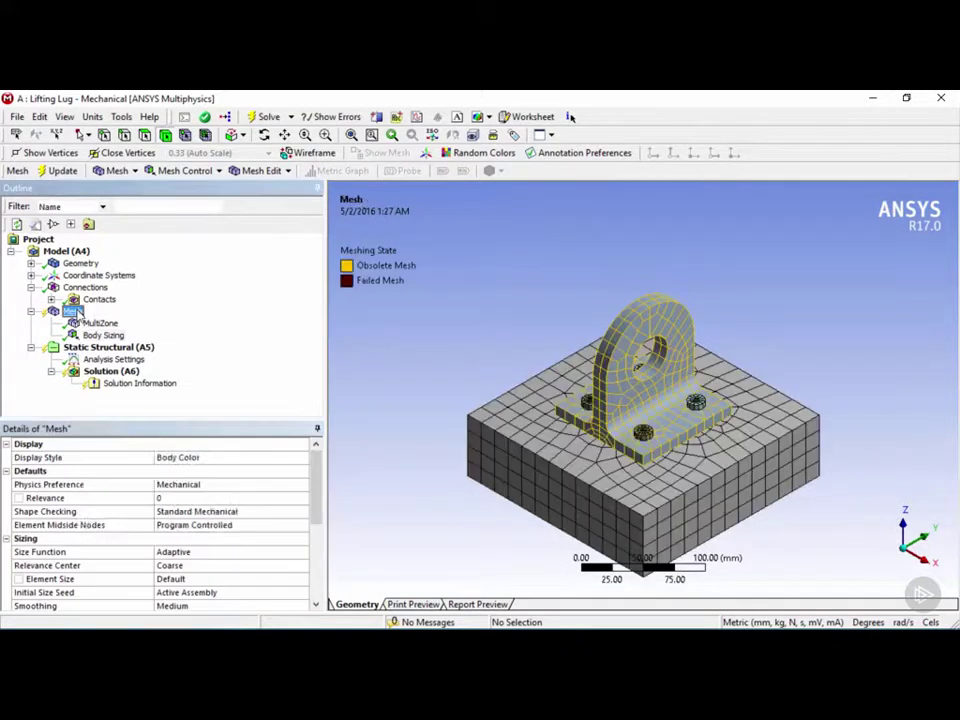
{"action": "right_click", "coordinate": [78, 311]}
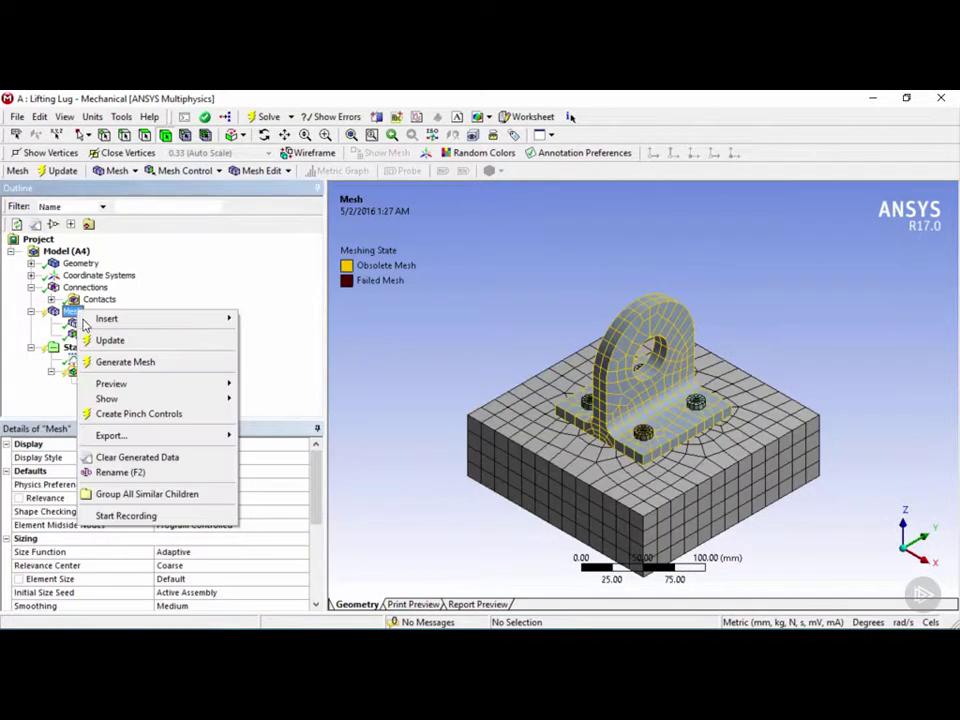
{"action": "left_click", "coordinate": [154, 367]}
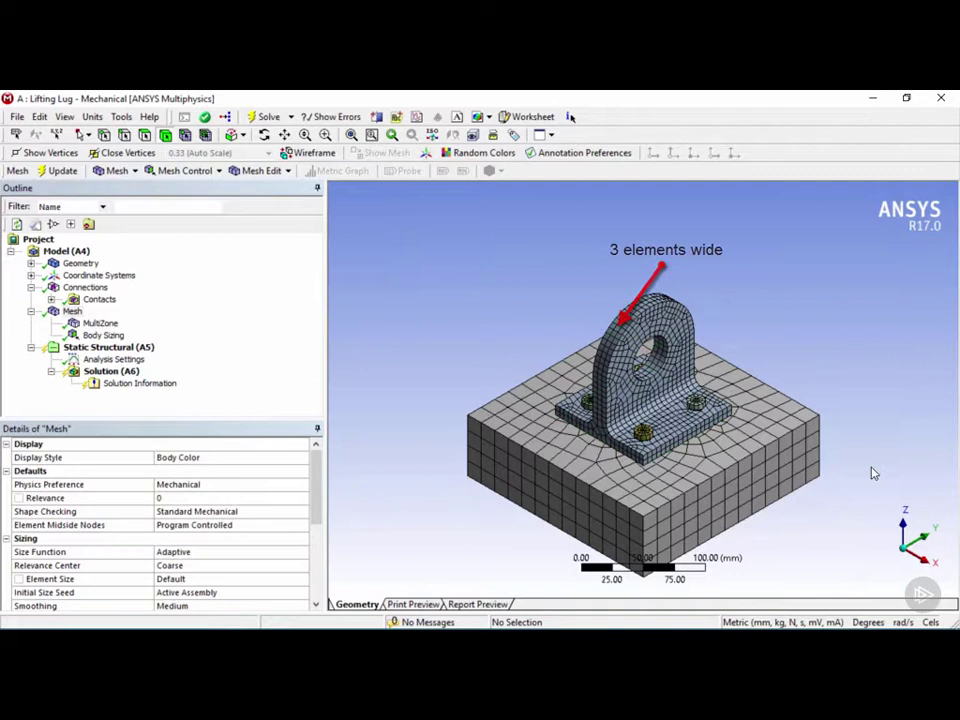
Hide the base block and the lug bodies, leaving only the bolts.
{"action": "left_click", "coordinate": [597, 486]}
{"action": "right_click", "coordinate": [597, 486]}
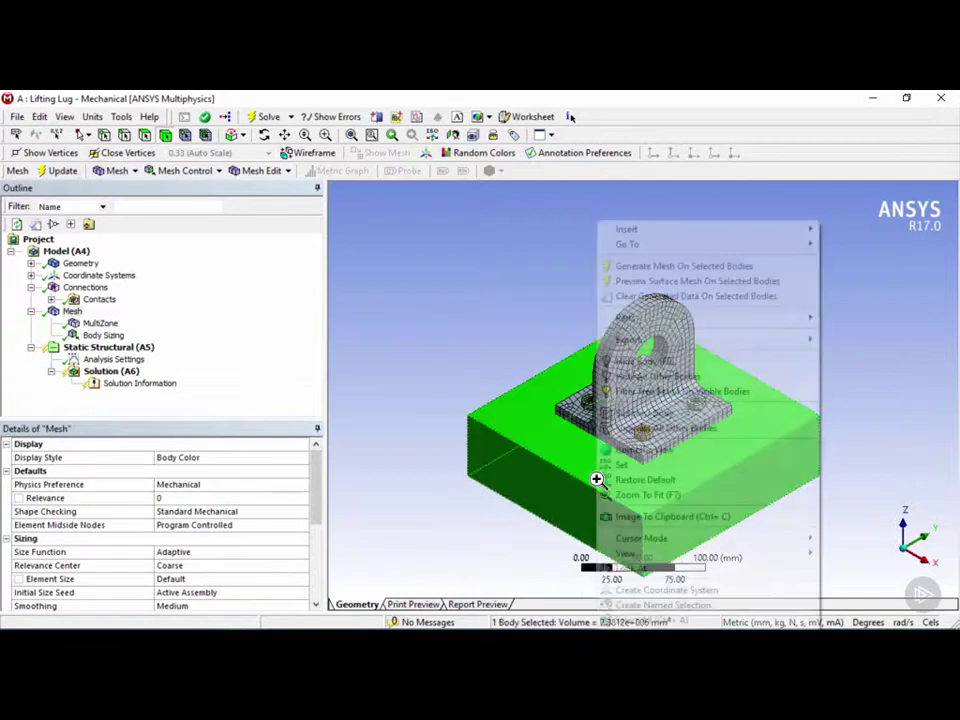
{"action": "left_click", "coordinate": [667, 370]}
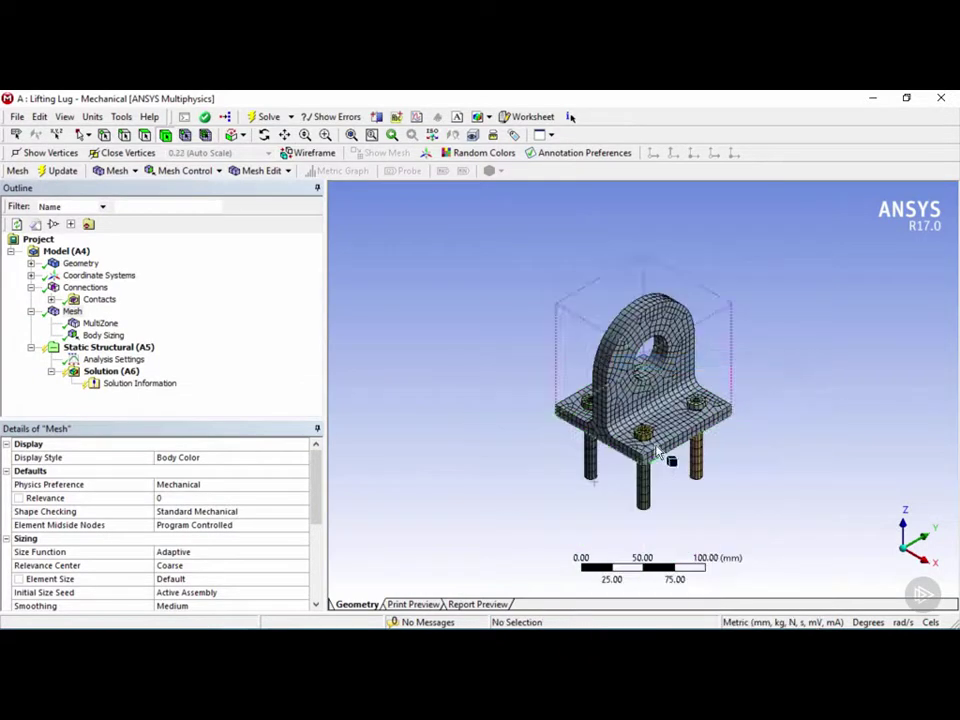
{"action": "left_click", "coordinate": [627, 402]}
{"action": "right_click", "coordinate": [626, 400]}
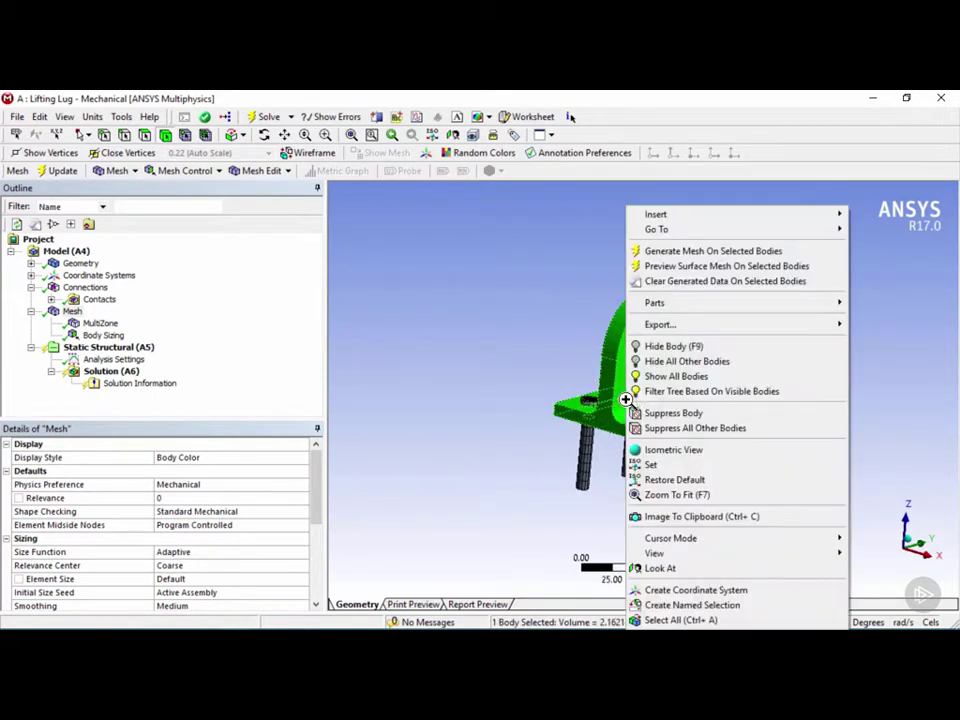
{"action": "left_click", "coordinate": [716, 352]}
Orbit and zoom the view so all four meshed bolts stand apart.
{"action": "middle_click_drag", "start_coordinate": [716, 407], "coordinate": [660, 493]}
{"action": "scroll", "coordinate": [666, 505], "scroll_direction": "up", "scroll_amount": 3}
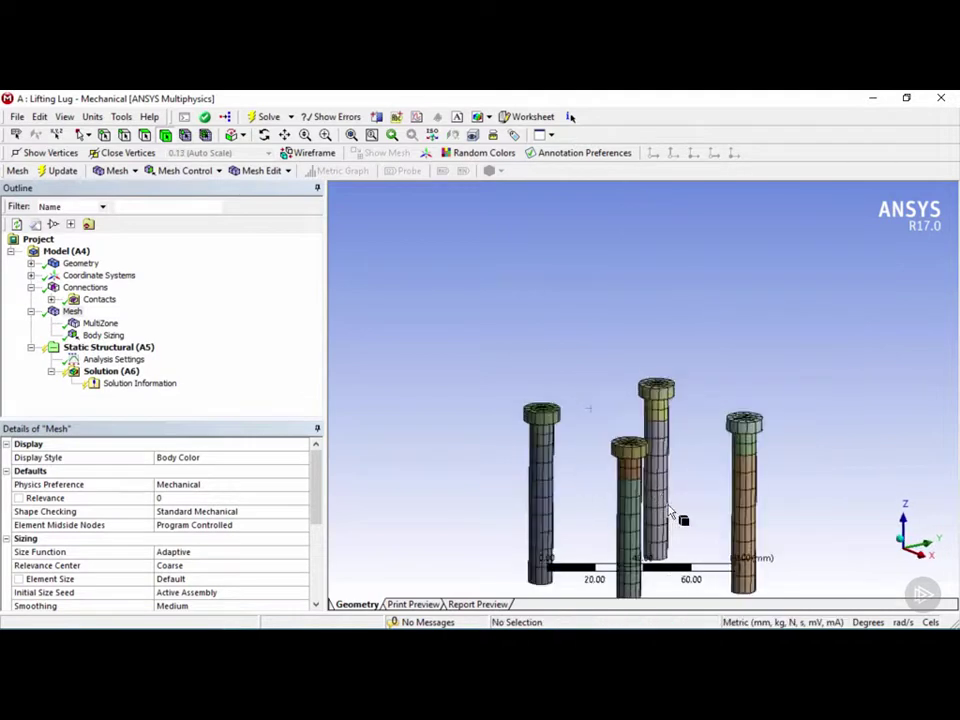
{"action": "scroll", "coordinate": [688, 420], "scroll_direction": "up", "scroll_amount": 2}
{"action": "mouse_move", "coordinate": [688, 420]}
{"action": "middle_mouse_down"}
{"action": "mouse_move", "coordinate": [729, 429]}
{"action": "mouse_move", "coordinate": [679, 474]}
{"action": "mouse_move", "coordinate": [688, 394]}
{"action": "mouse_move", "coordinate": [692, 474]}
{"action": "middle_mouse_up"}
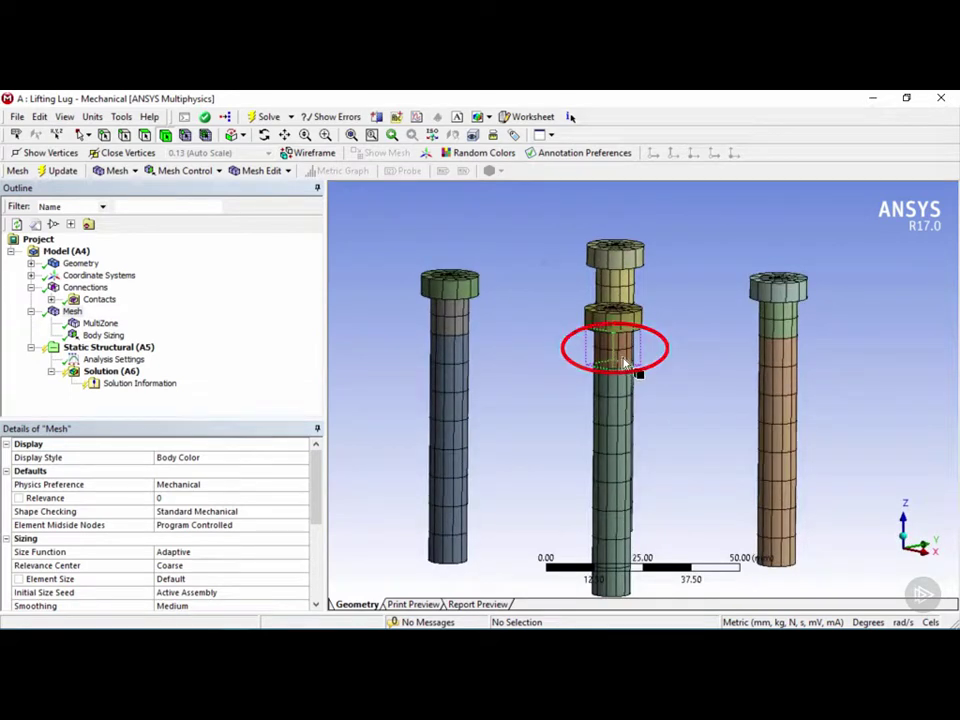
{"action": "mouse_move", "coordinate": [647, 377]}
{"action": "middle_mouse_down"}
{"action": "mouse_move", "coordinate": [636, 360]}
{"action": "mouse_move", "coordinate": [647, 368]}
{"action": "mouse_move", "coordinate": [605, 365]}
{"action": "middle_mouse_up"}
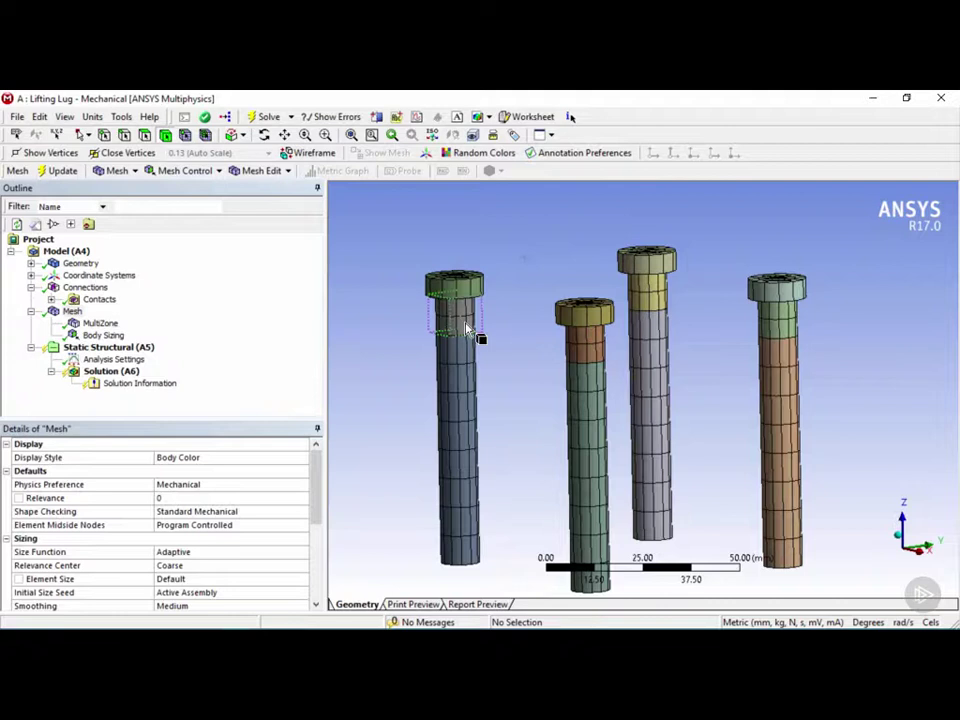
Insert a Sizing control on the four bolt shank faces under the heads with 2 mm element size.
{"action": "right_click", "coordinate": [75, 311]}
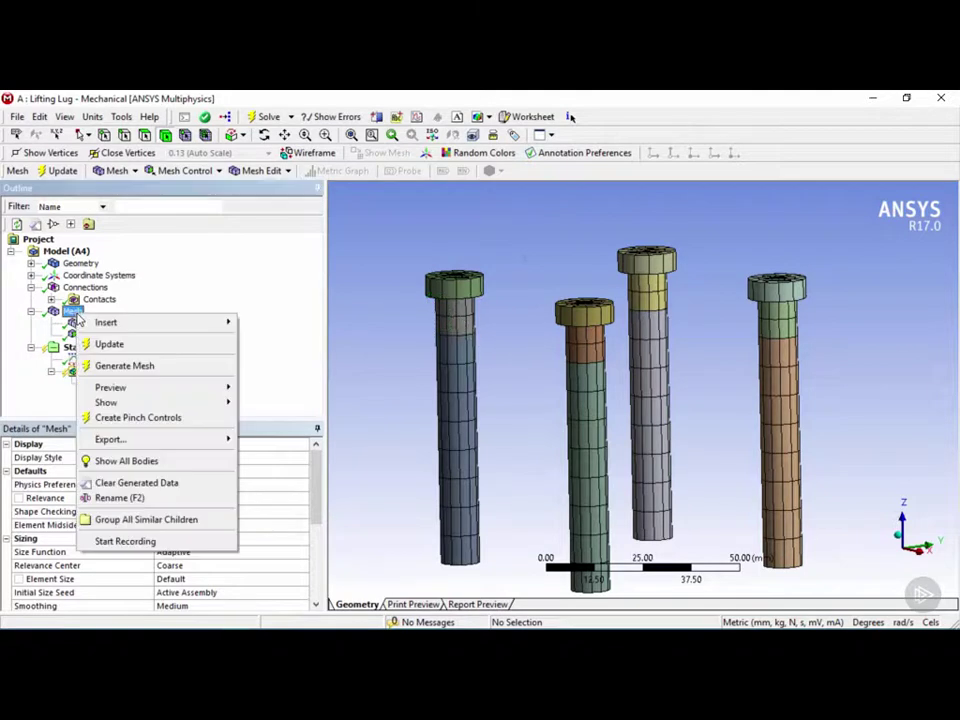
{"action": "mouse_move", "coordinate": [111, 325]}
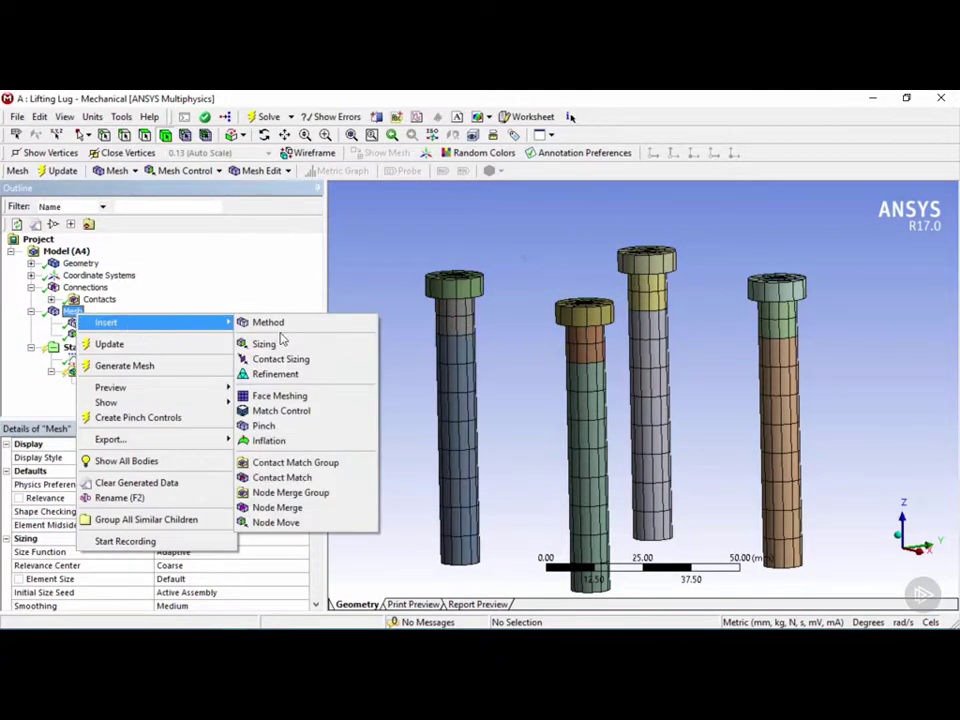
{"action": "left_click", "coordinate": [335, 346]}
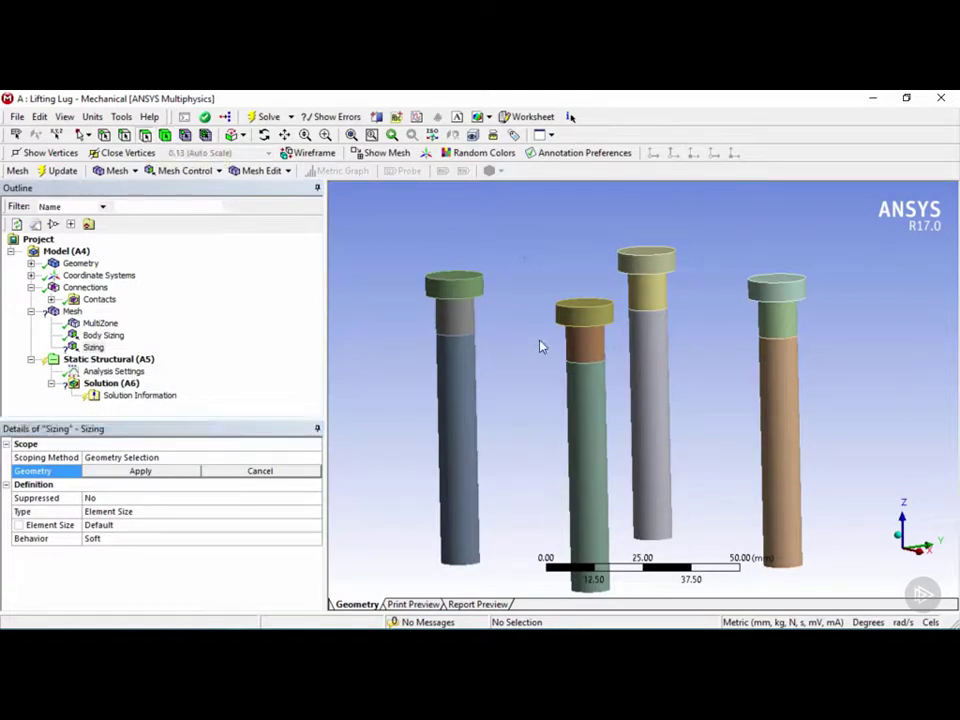
{"action": "left_click", "coordinate": [585, 345]}
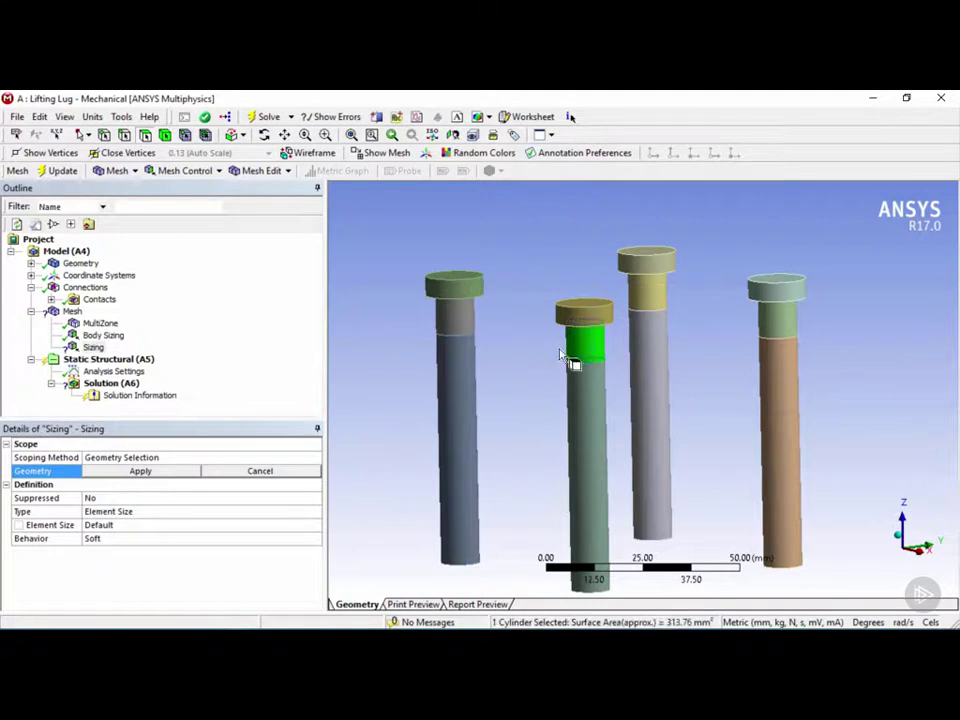
{"action": "left_click", "coordinate": [466, 320], "text": "ctrl"}
{"action": "left_click", "coordinate": [650, 292], "text": "ctrl"}
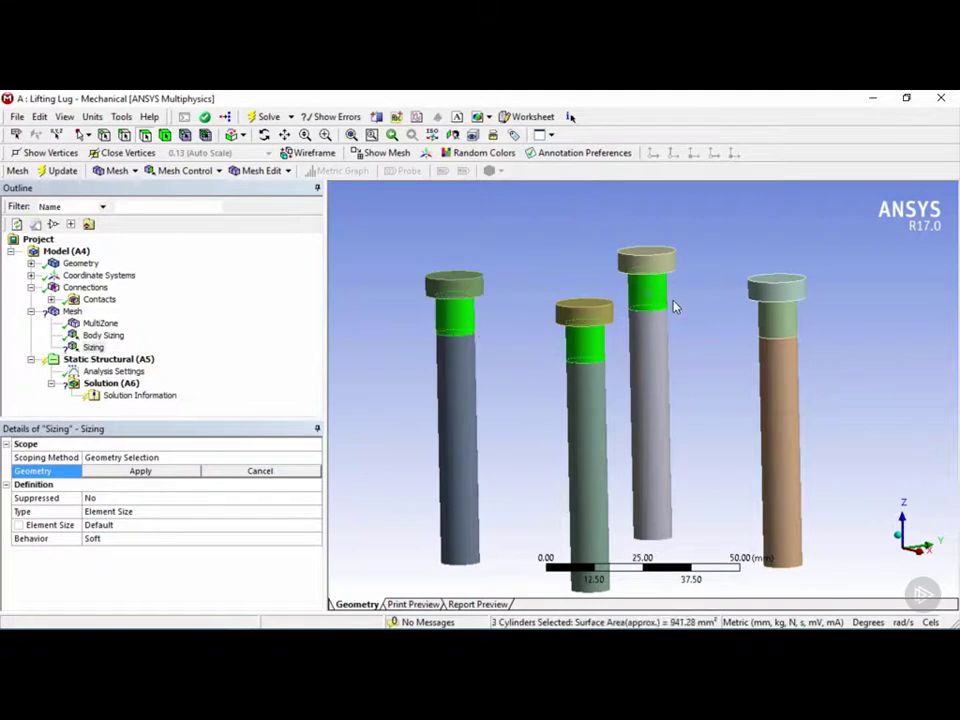
{"action": "left_click", "coordinate": [790, 331], "text": "ctrl"}
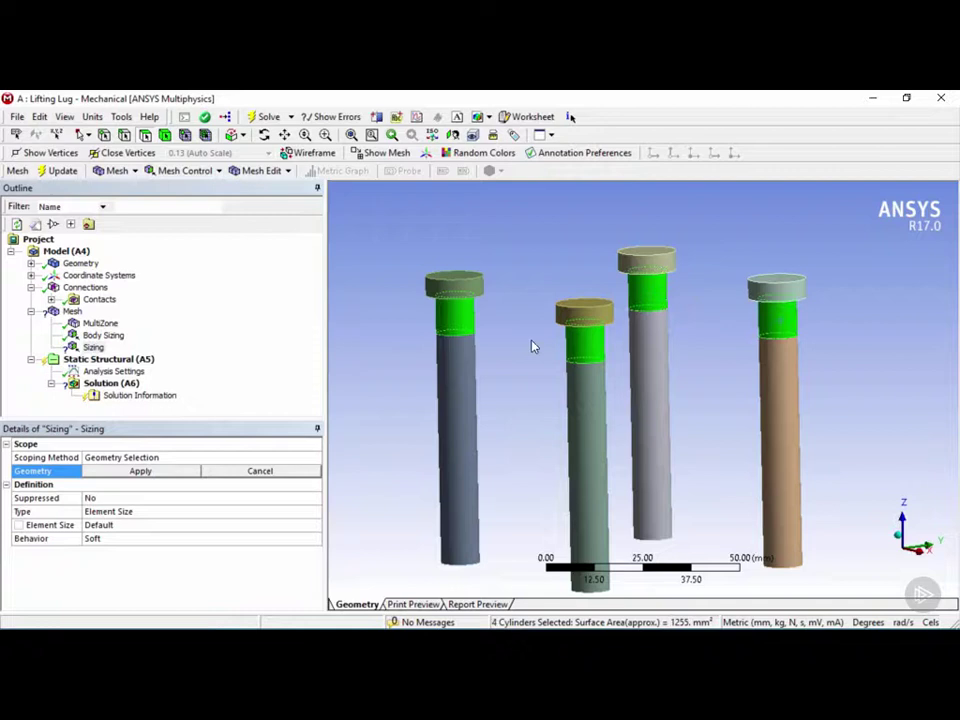
{"action": "left_click", "coordinate": [170, 477]}
{"action": "left_click", "coordinate": [138, 525]}
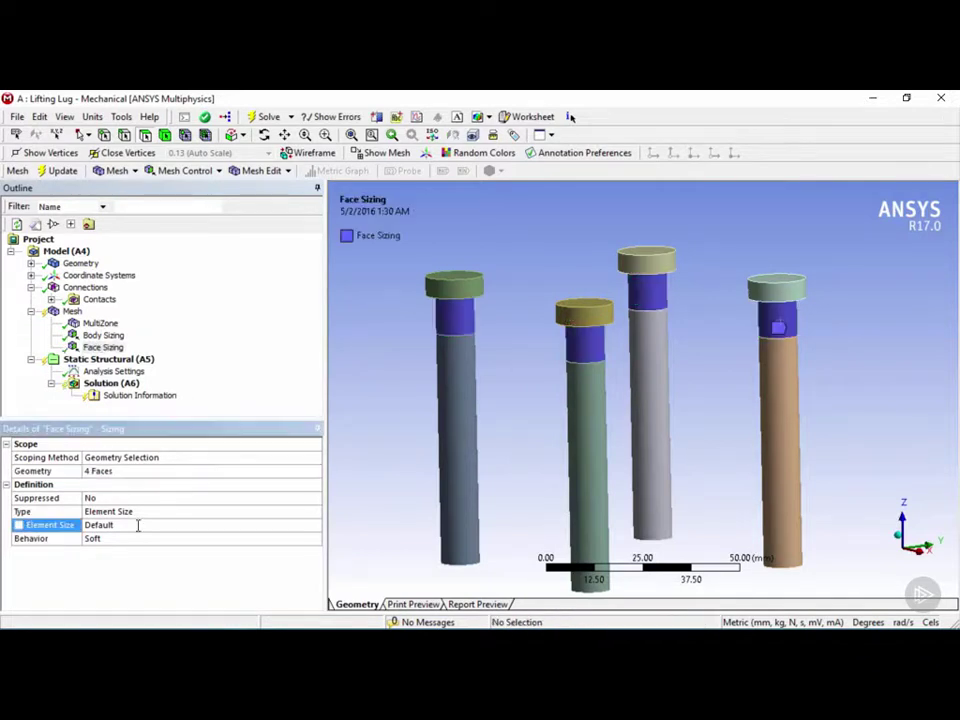
{"action": "left_click", "coordinate": [145, 524]}
Update the mesh and orbit to inspect the finer 2 mm band below each bolt head.
{"action": "left_click", "coordinate": [58, 173]}
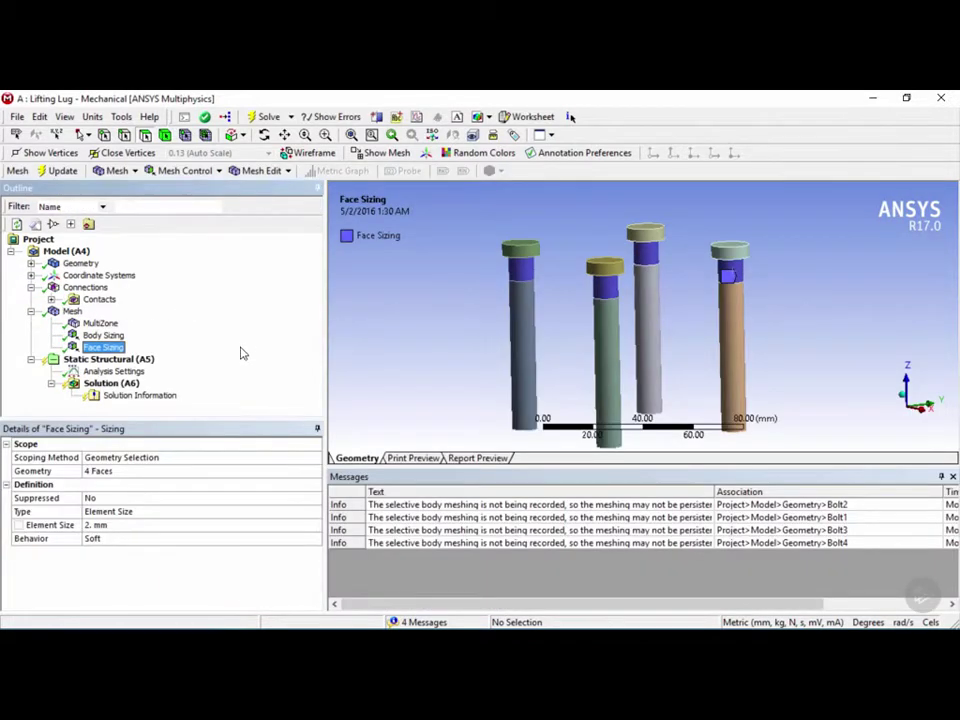
{"action": "left_click", "coordinate": [72, 311]}
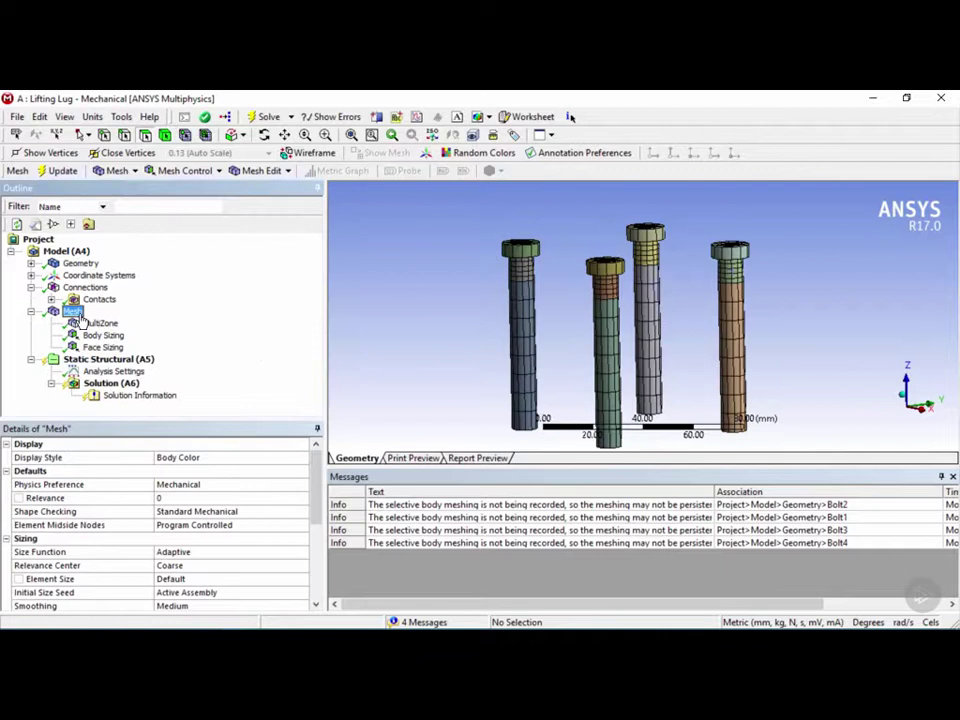
{"action": "middle_click_drag", "start_coordinate": [491, 343], "coordinate": [617, 315]}
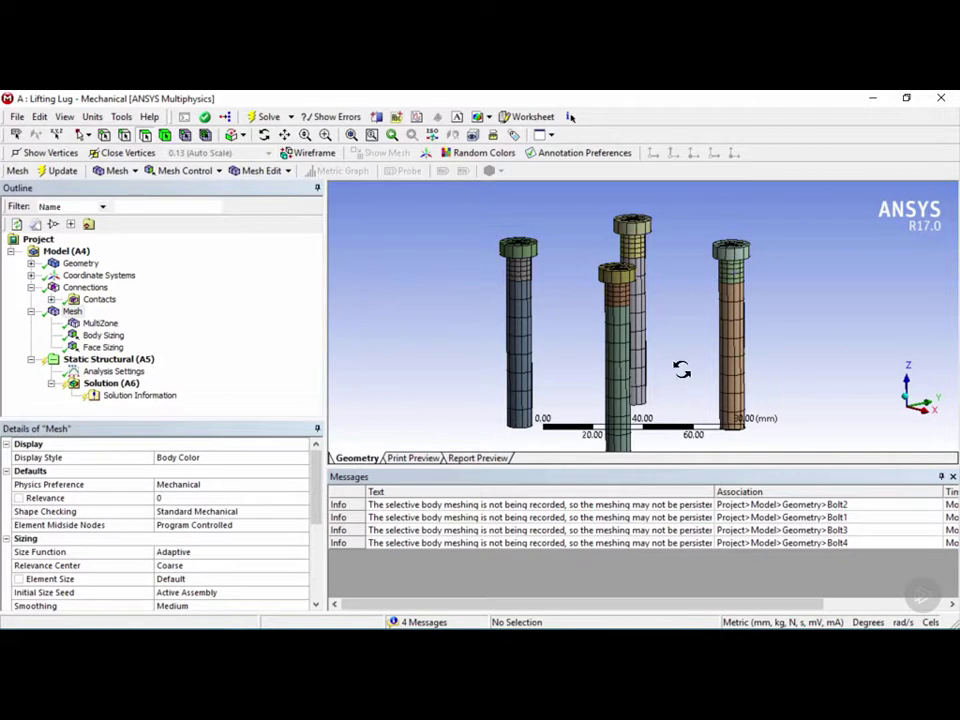
{"action": "mouse_move", "coordinate": [681, 370]}
{"action": "middle_mouse_down"}
{"action": "mouse_move", "coordinate": [683, 360]}
{"action": "mouse_move", "coordinate": [686, 371]}
{"action": "middle_mouse_up"}
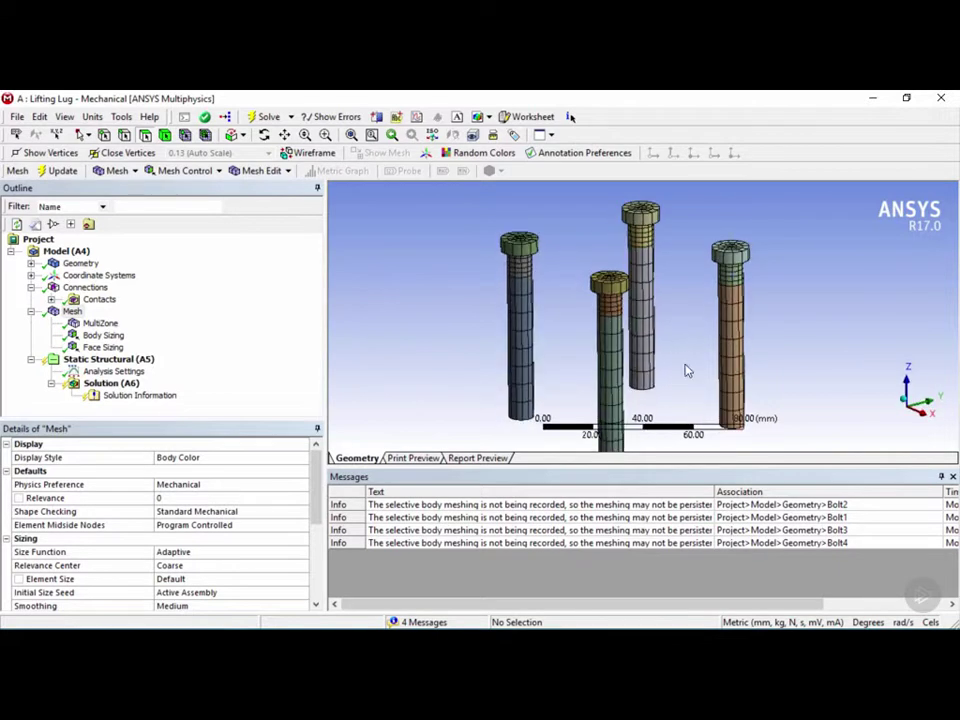
Show all bodies, zoom out on the assembly, and read then close the selective-meshing notice.
{"action": "right_click", "coordinate": [692, 332]}
{"action": "left_click", "coordinate": [738, 377]}
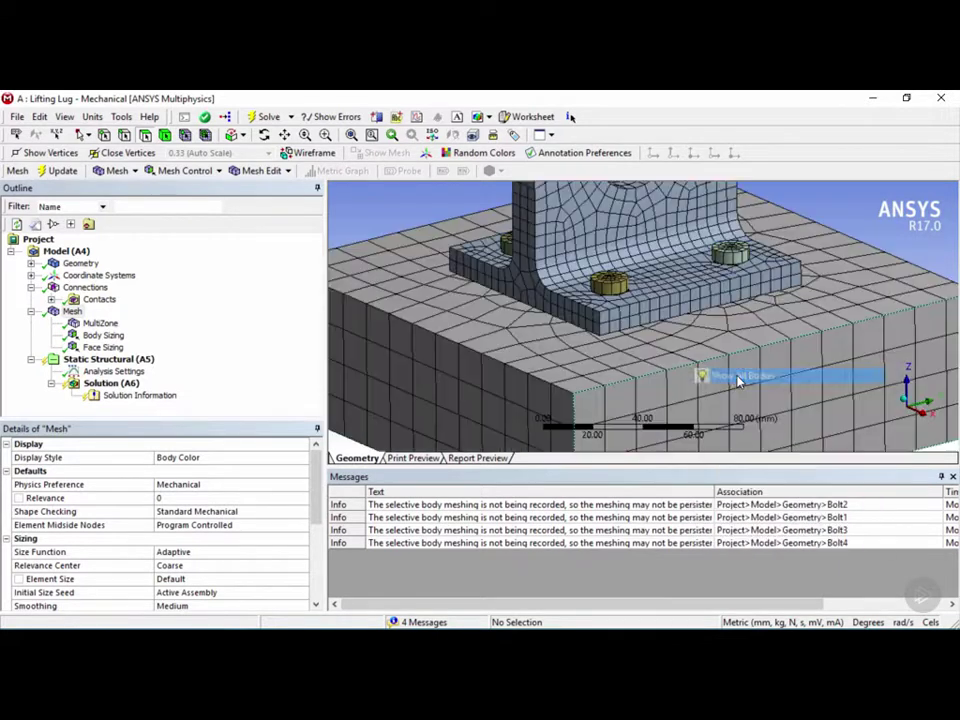
{"action": "middle_click_drag", "start_coordinate": [731, 381], "coordinate": [700, 362]}
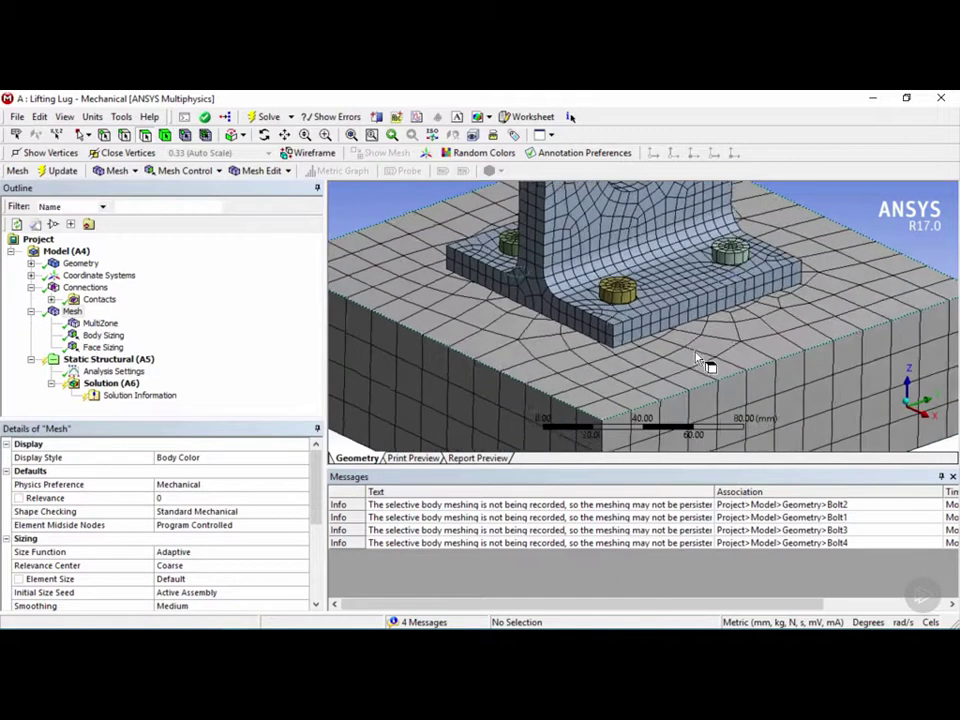
{"action": "scroll", "coordinate": [700, 362], "scroll_direction": "down", "scroll_amount": 4}
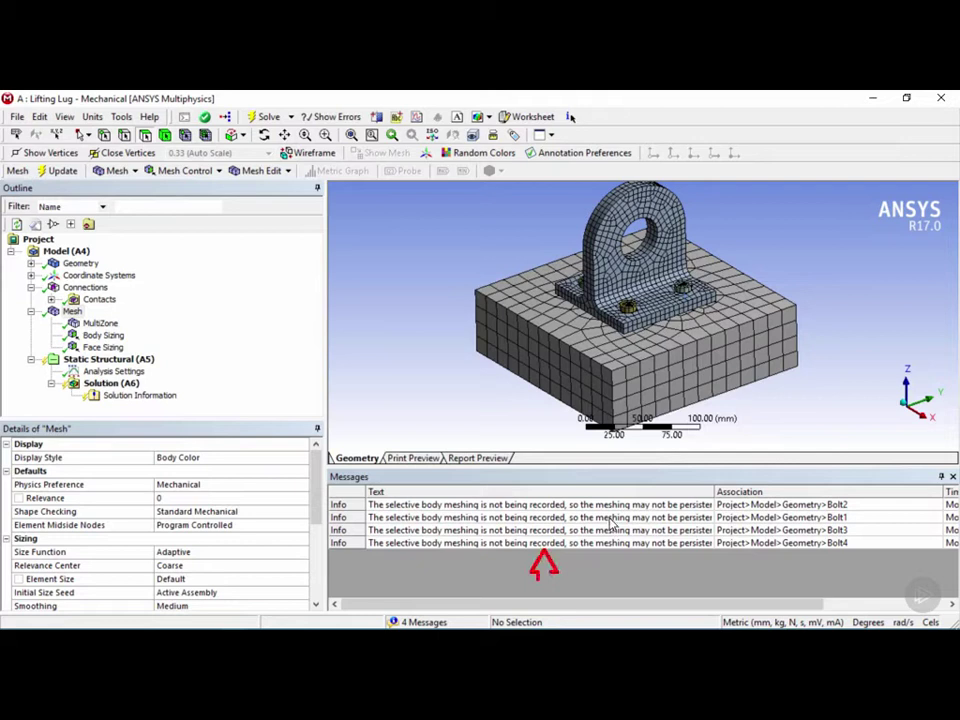
{"action": "double_click", "coordinate": [612, 521]}
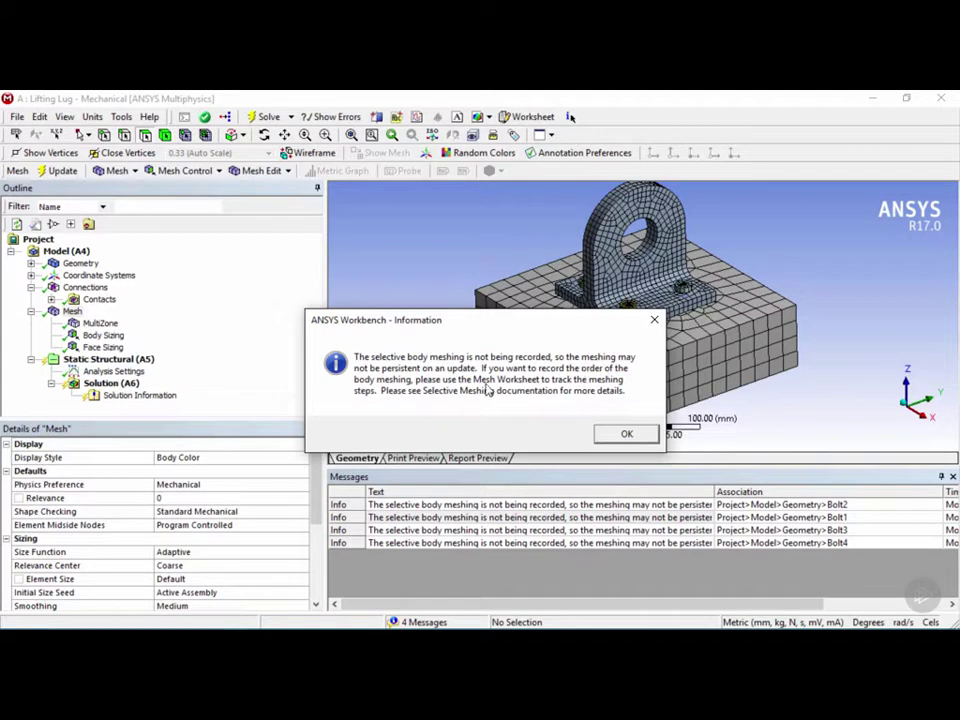
{"action": "left_click", "coordinate": [626, 436]}
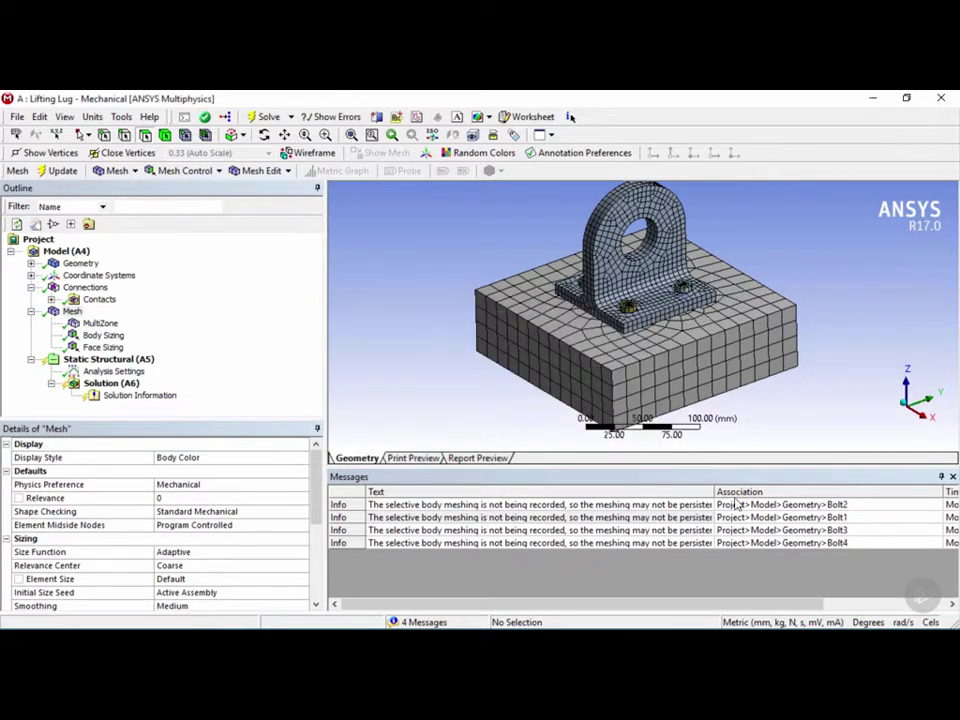